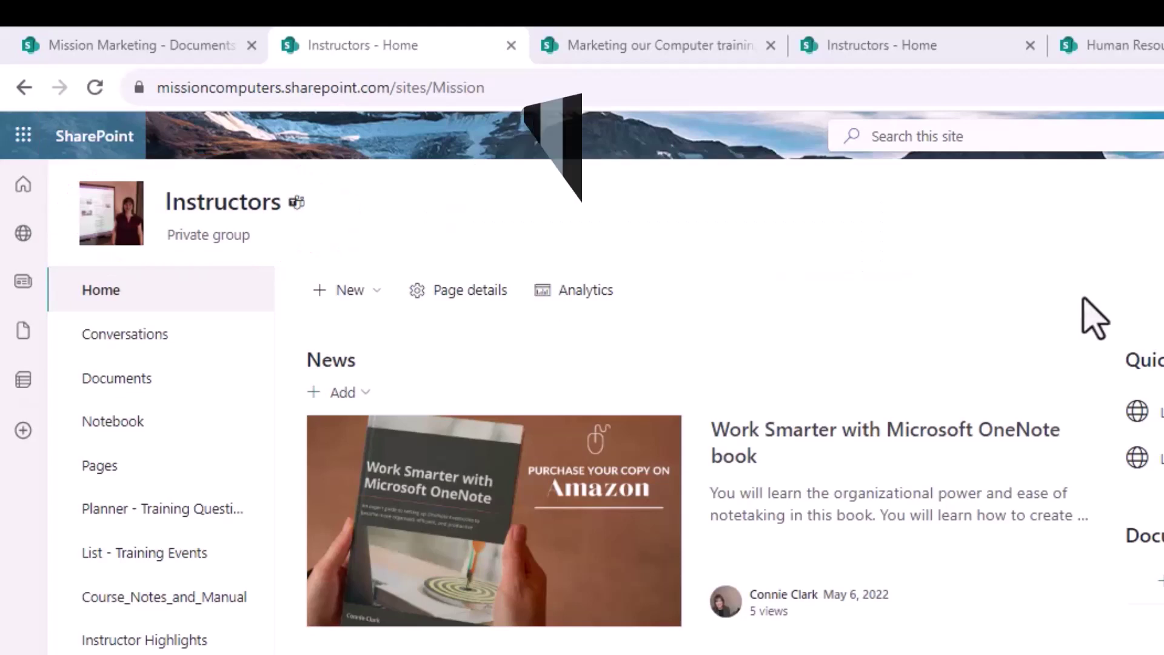
Step: Copy the web address of the Instructors SharePoint site's home page
{"action": "left_click", "coordinate": [451, 87]}
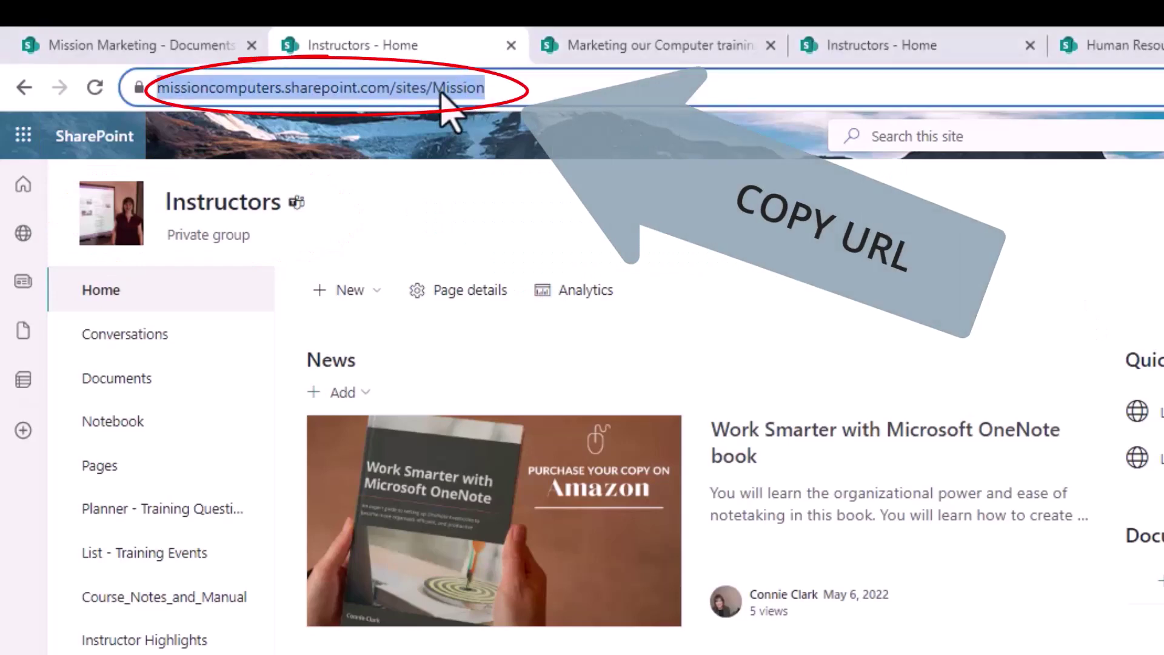
{"action": "right_click", "coordinate": [449, 91]}
{"action": "left_click", "coordinate": [497, 251]}
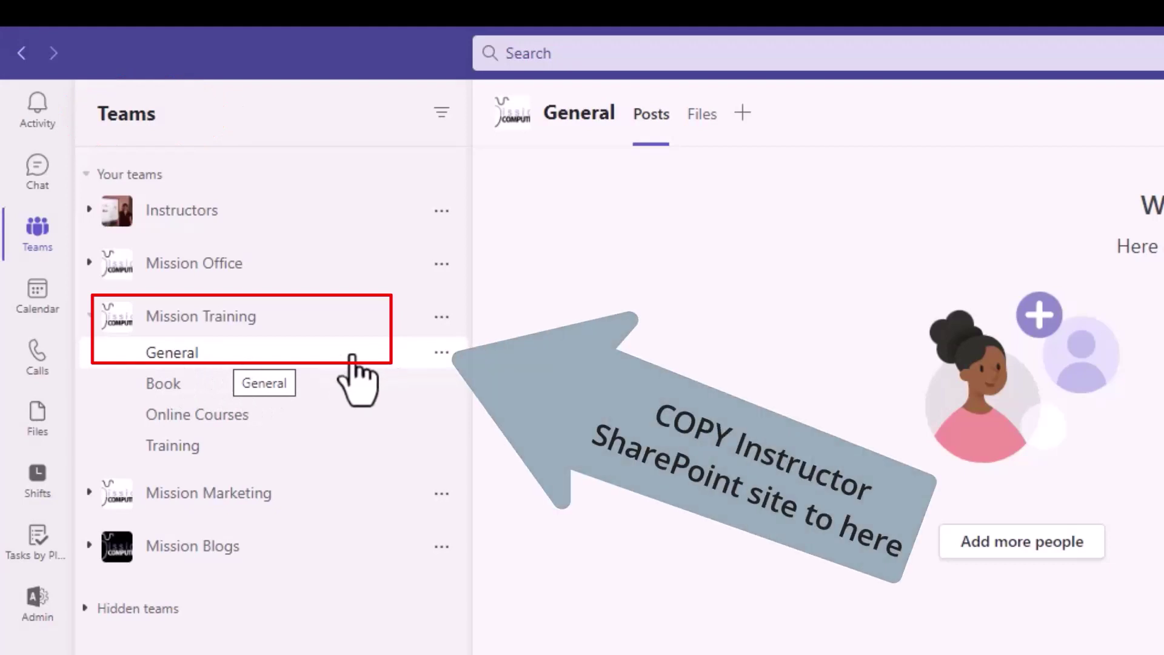
{"action": "left_click", "coordinate": [742, 113]}
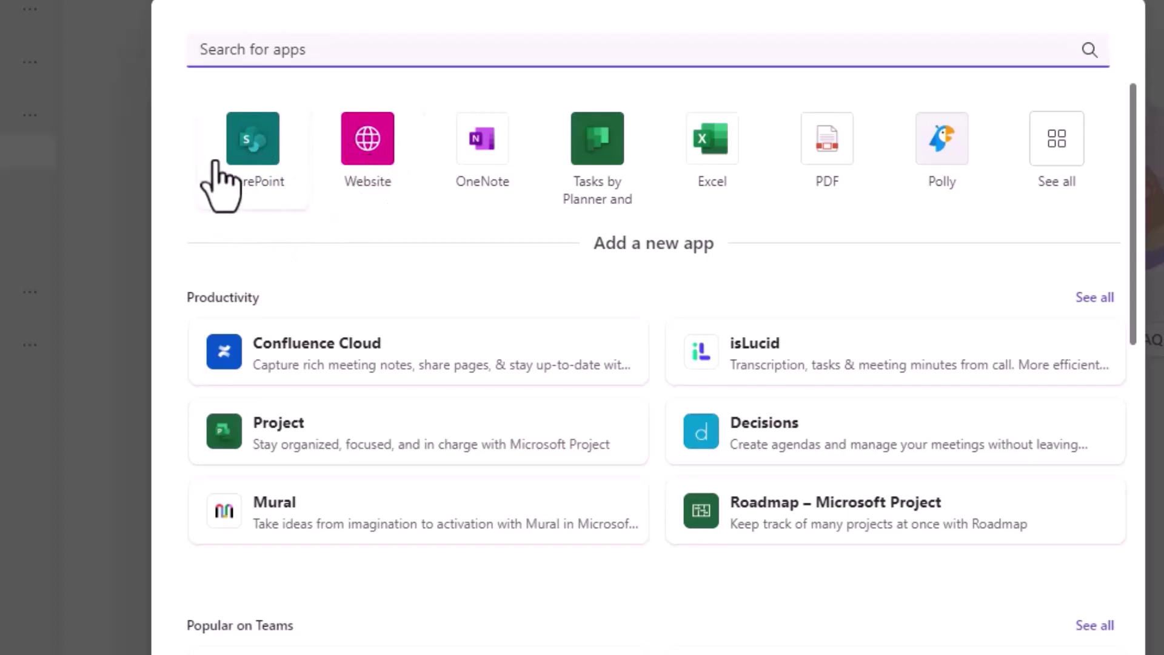
{"action": "left_click", "coordinate": [245, 161]}
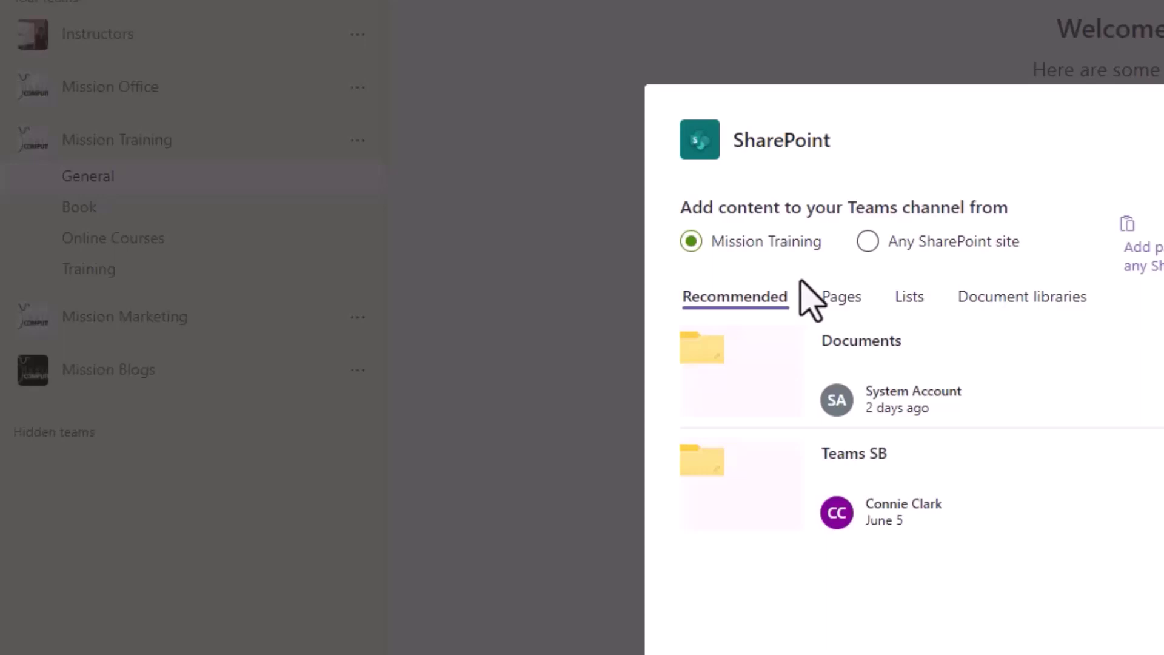
{"action": "left_click", "coordinate": [868, 243]}
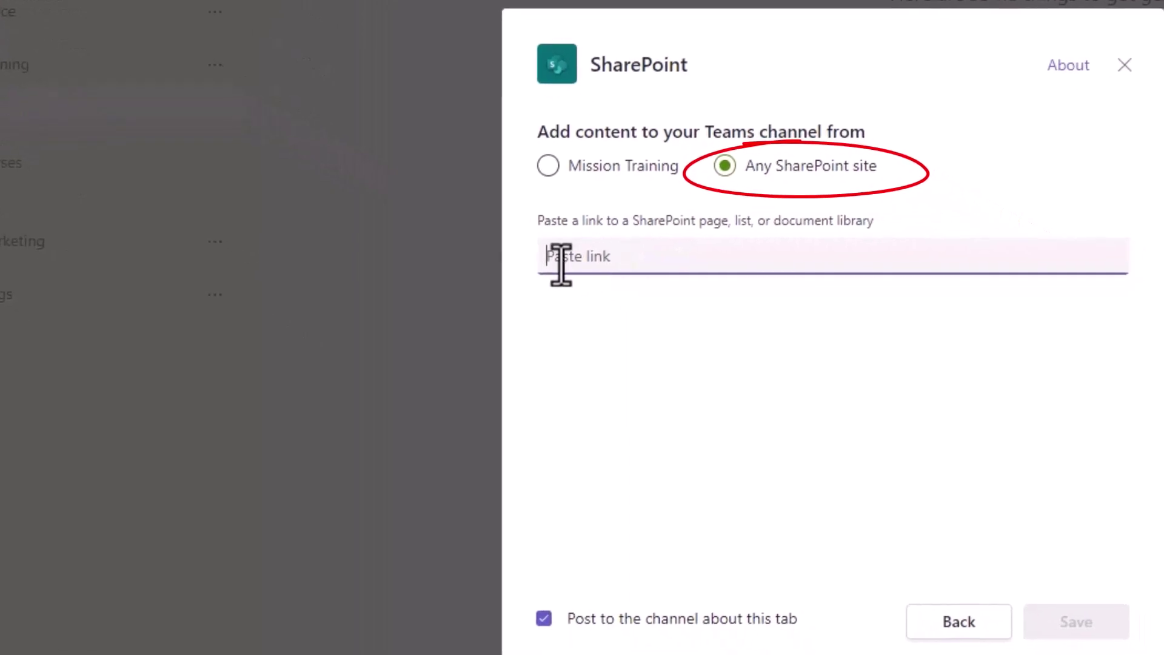
{"action": "right_click", "coordinate": [621, 263]}
{"action": "left_click", "coordinate": [658, 329]}
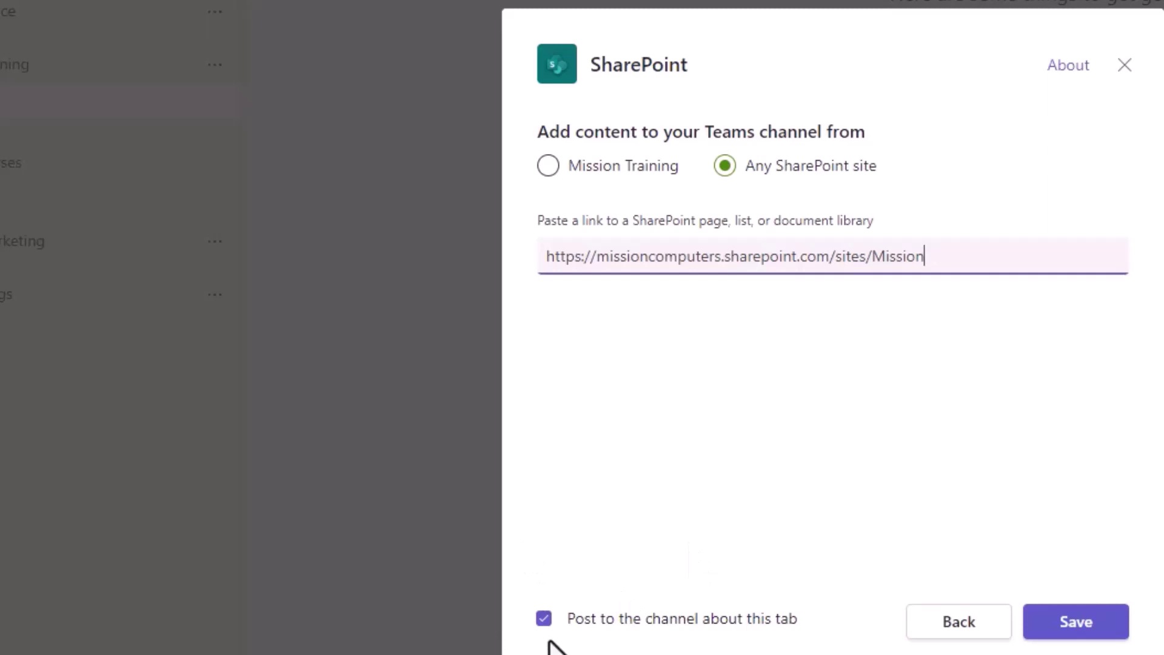
{"action": "left_click", "coordinate": [704, 631]}
{"action": "left_click", "coordinate": [703, 620]}
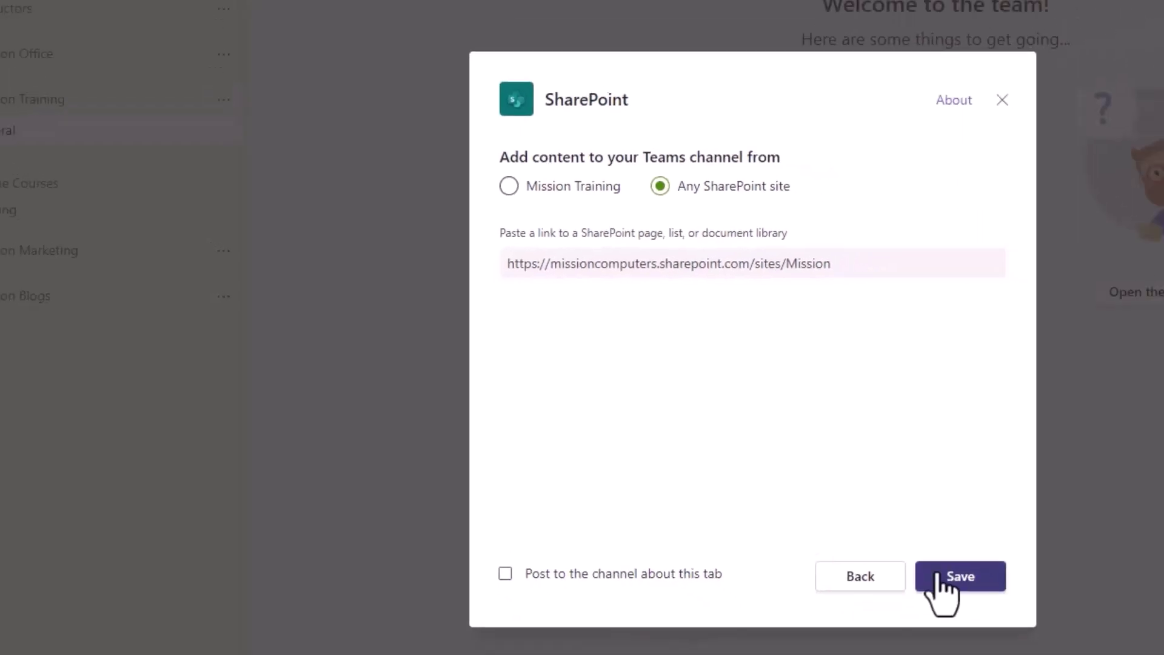
{"action": "left_click", "coordinate": [1076, 621]}
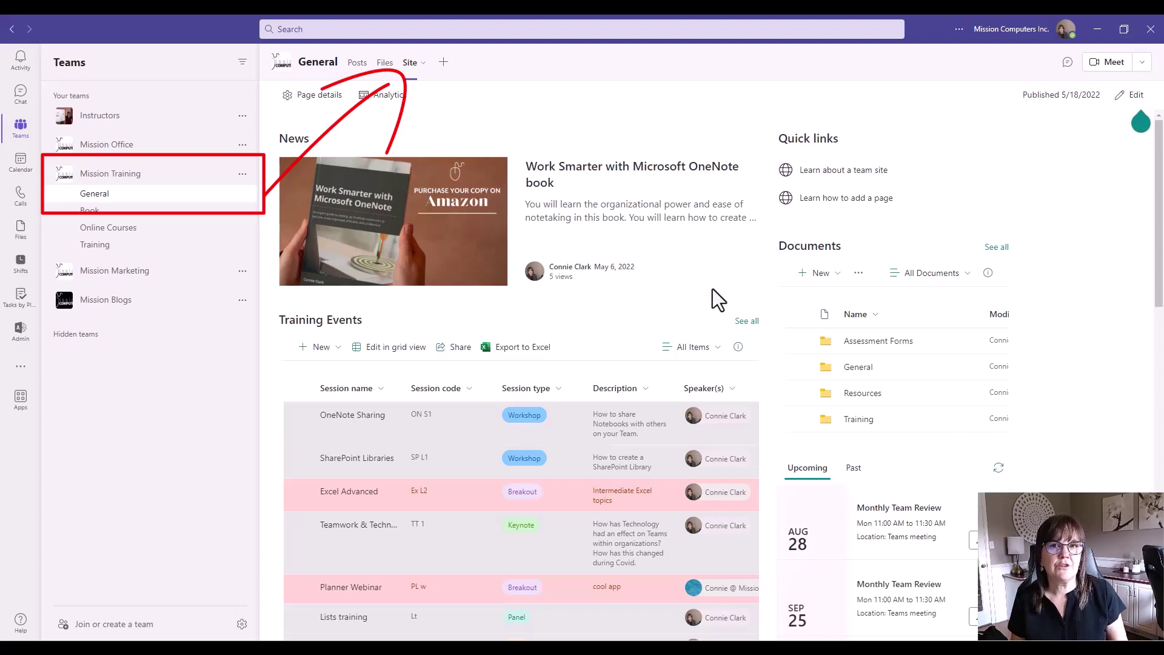
Step: Rename the new site tab as Instructor Site and open the General folder in its document list
{"action": "left_click", "coordinate": [419, 67]}
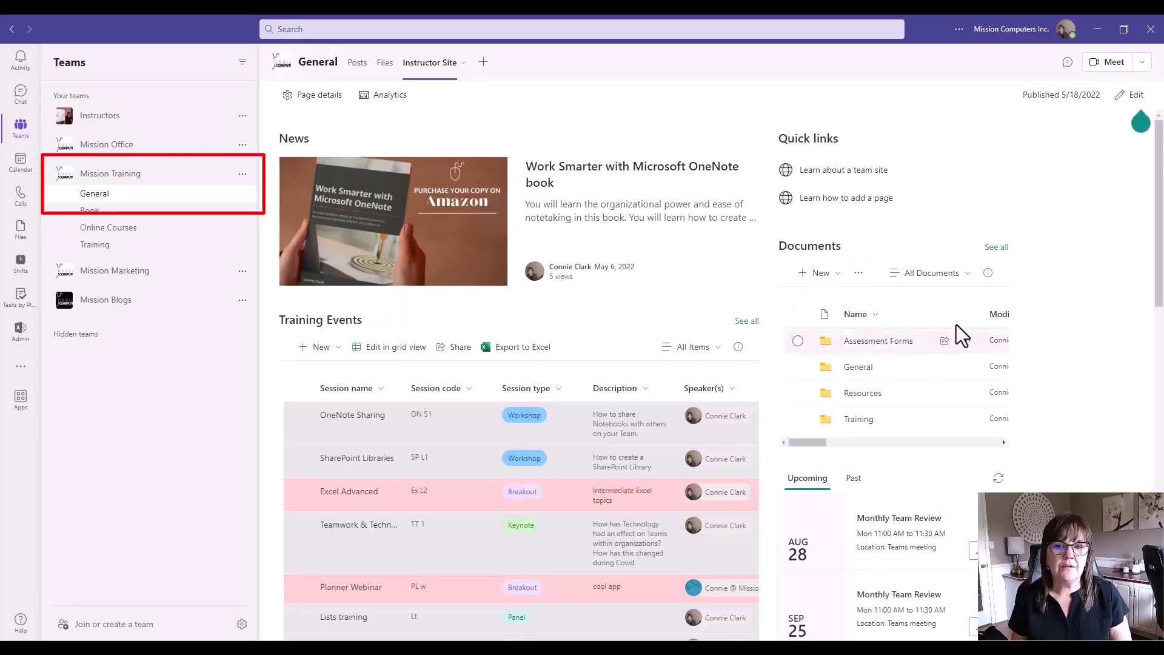
{"action": "left_click", "coordinate": [857, 368]}
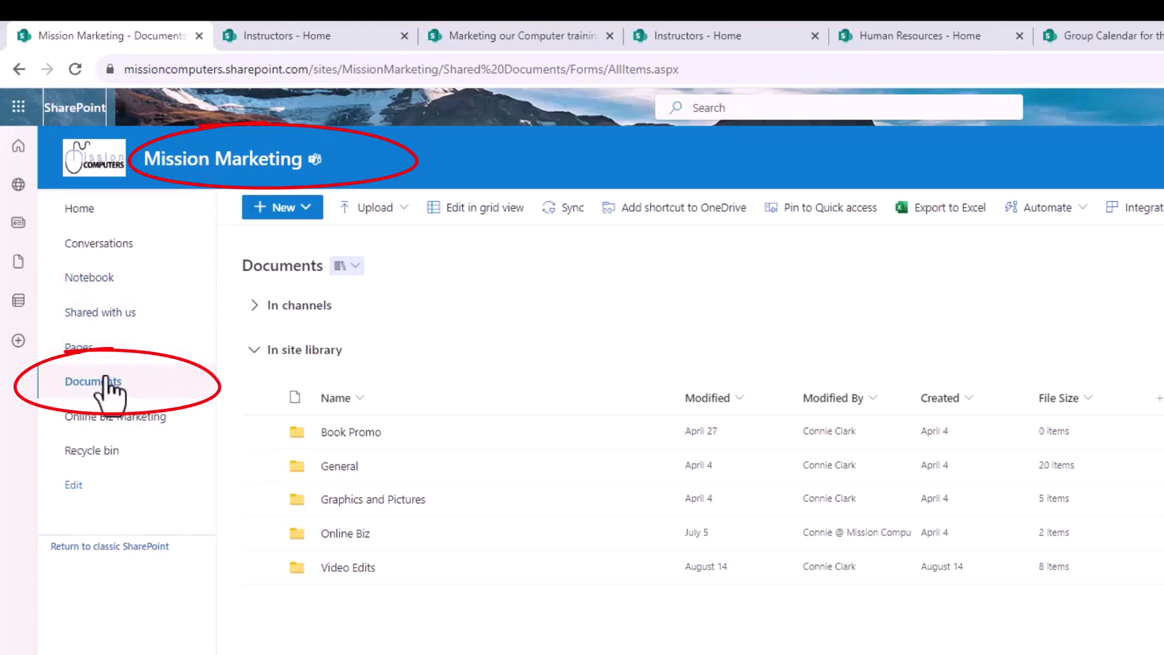
Step: In the browser, copy the web address of the Mission Marketing site's Documents library
{"action": "left_click", "coordinate": [378, 75]}
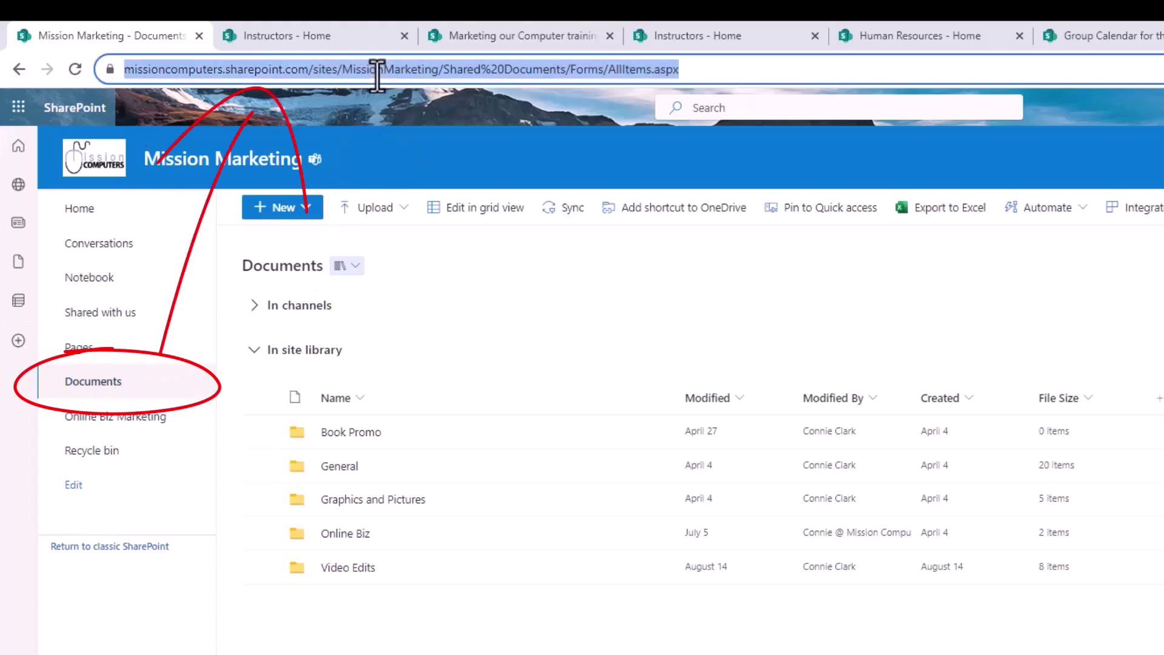
{"action": "right_click", "coordinate": [377, 75]}
{"action": "left_click", "coordinate": [423, 180]}
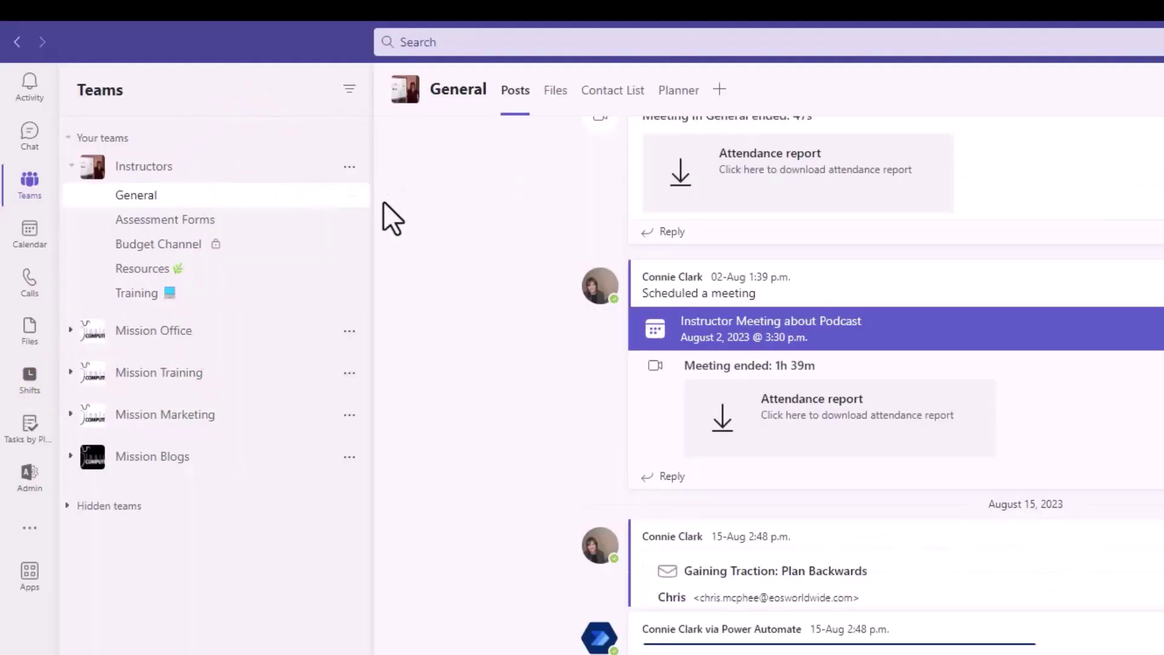
Step: In Teams, add a Website tab named Marketing Docs to the Instructors General channel using the copied library address, without posting about it in the channel
{"action": "scroll", "coordinate": [400, 207], "scroll_direction": "down", "scroll_amount": 5}
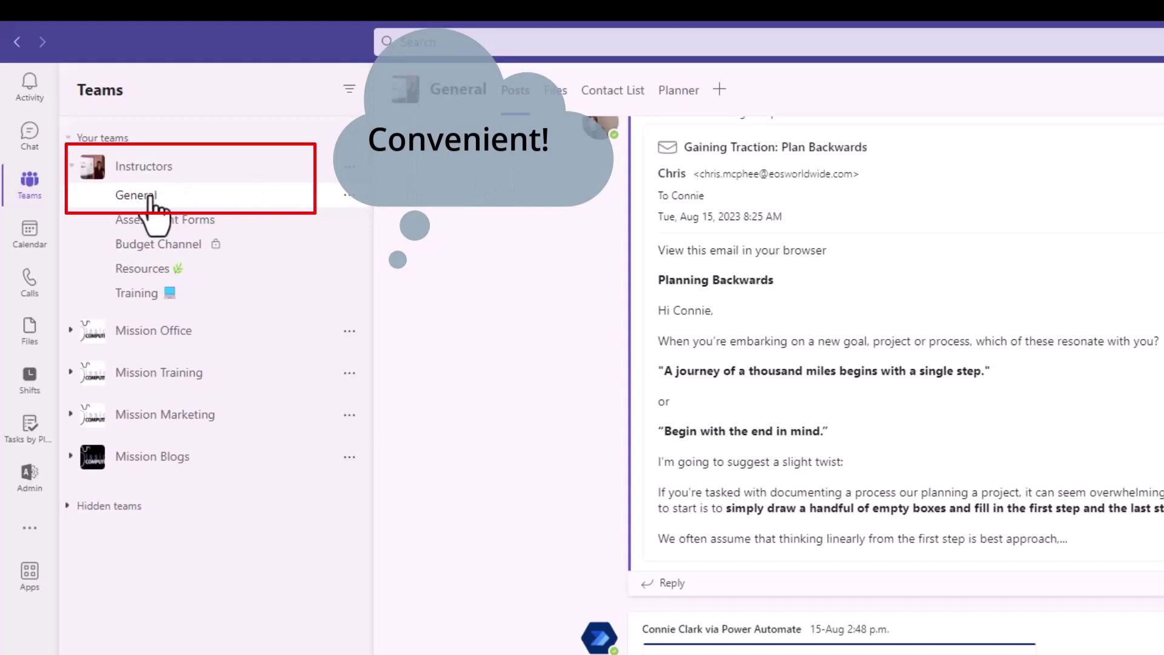
{"action": "left_click", "coordinate": [720, 92]}
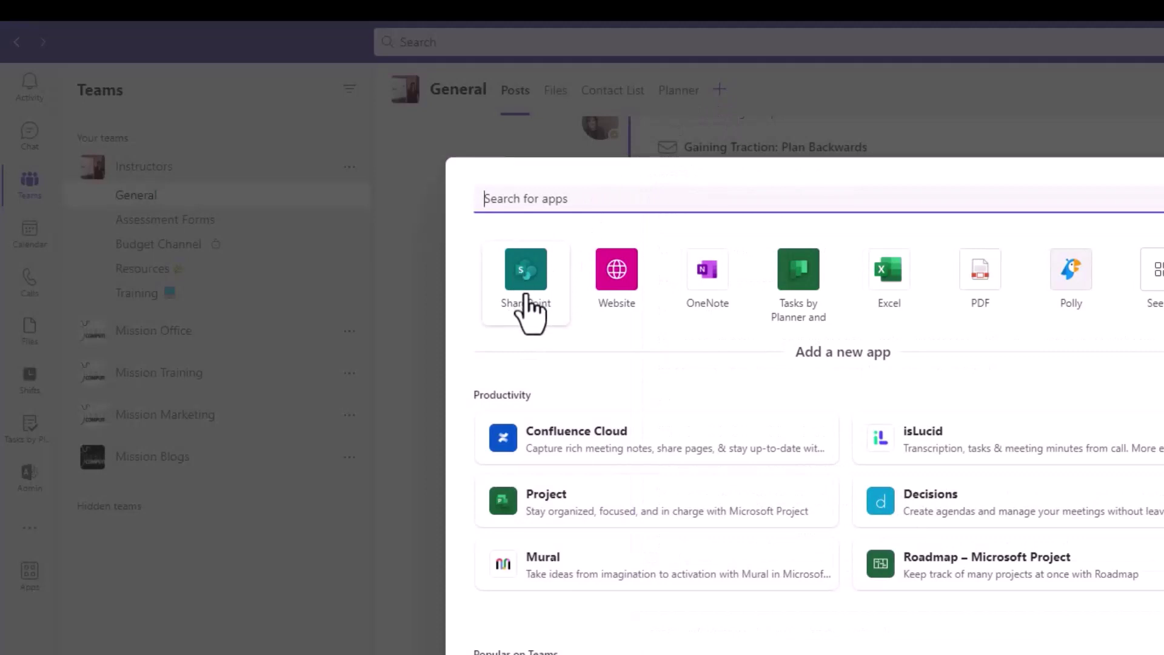
{"action": "left_click", "coordinate": [614, 292]}
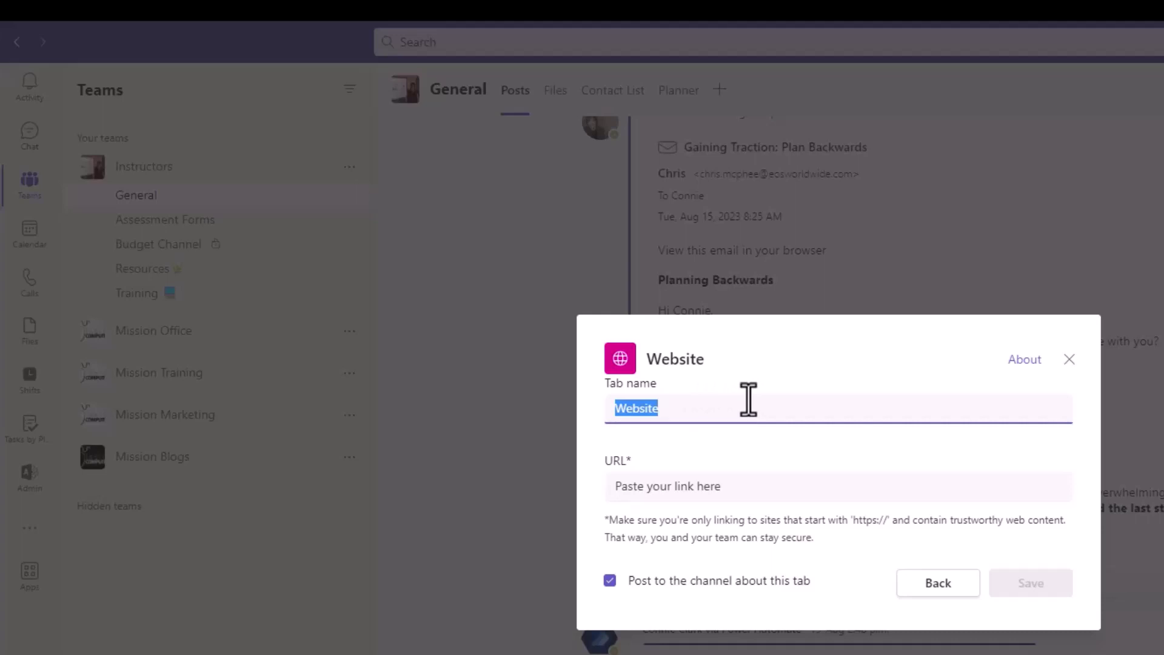
{"action": "type", "text": "Marketing Docs"}
{"action": "left_click", "coordinate": [759, 485]}
{"action": "key", "text": "ctrl+v"}
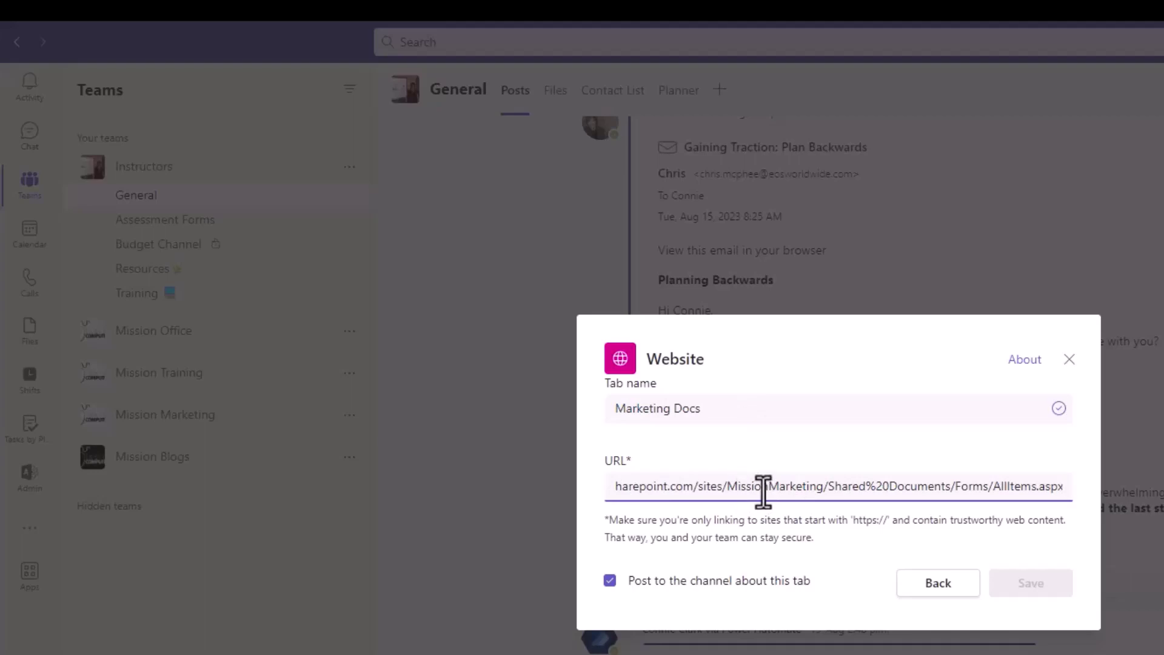
{"action": "left_click", "coordinate": [611, 581]}
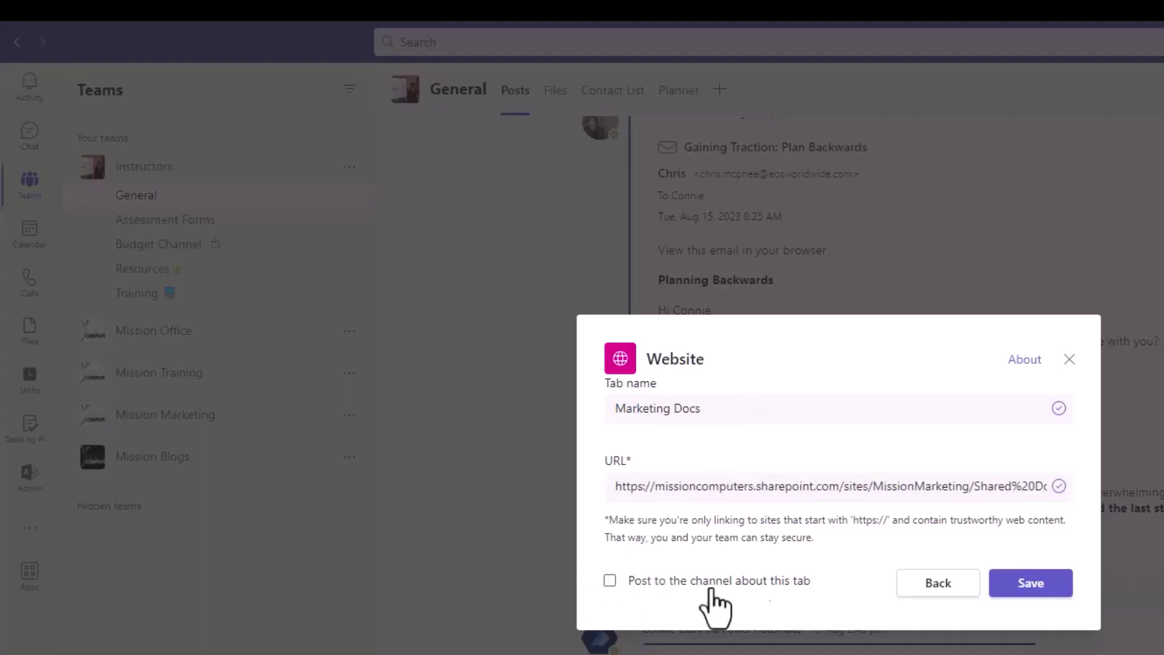
{"action": "left_click", "coordinate": [1031, 583]}
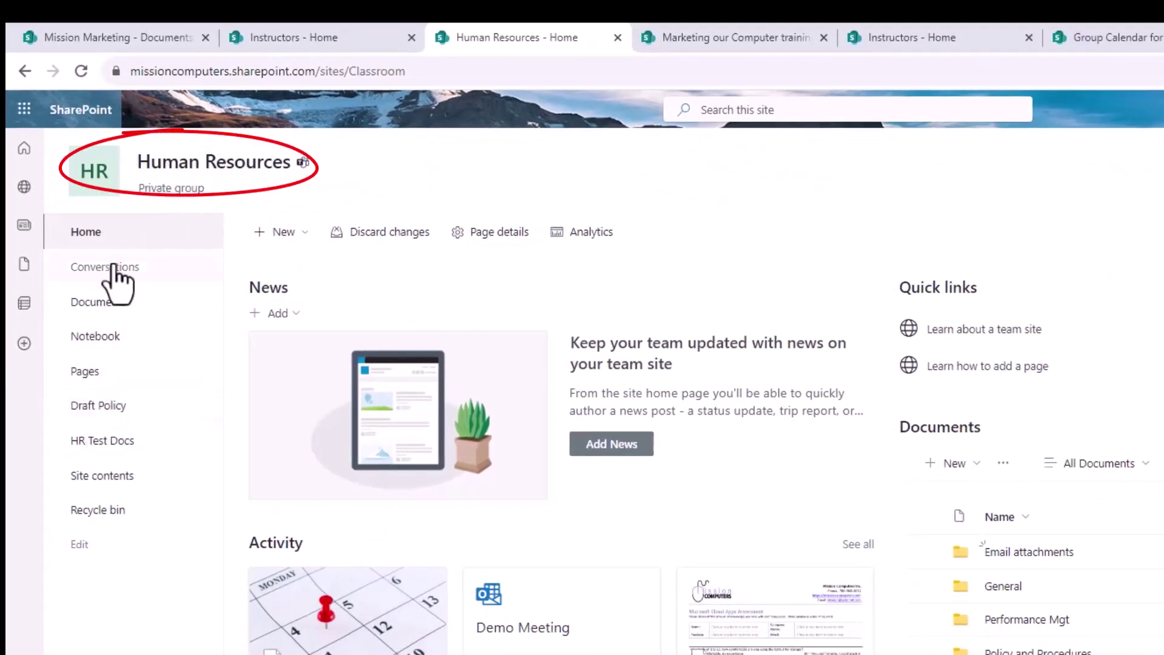
Step: In the browser, open the Draft Policy library on the Human Resources site and copy its web address
{"action": "left_click", "coordinate": [88, 408]}
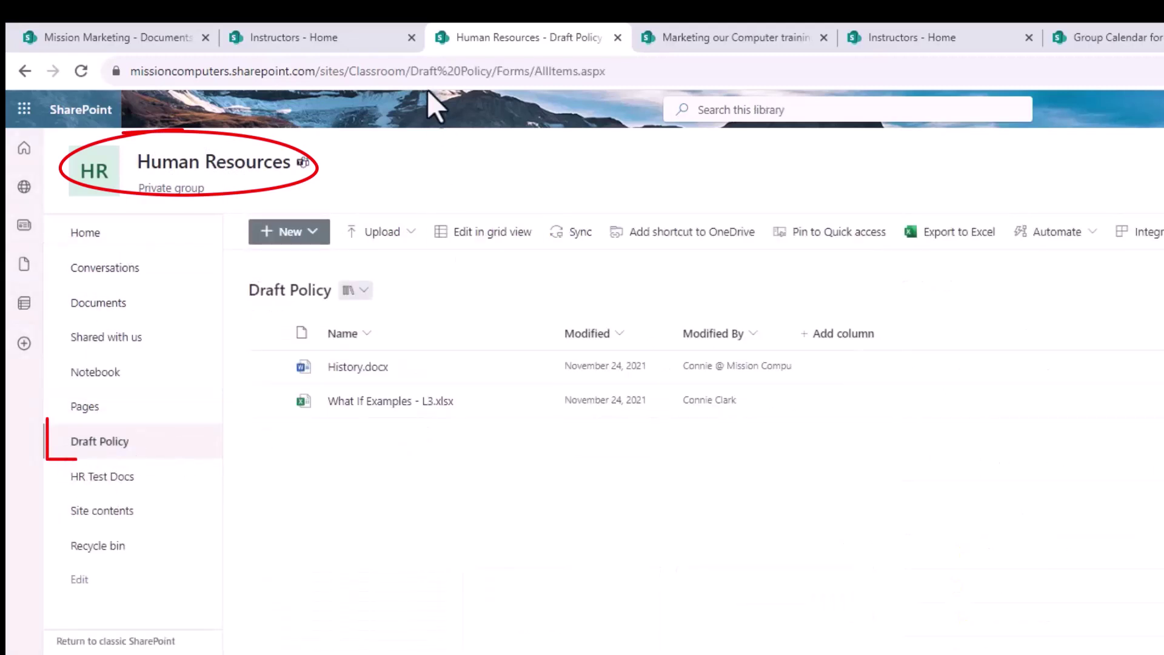
{"action": "left_click", "coordinate": [453, 71]}
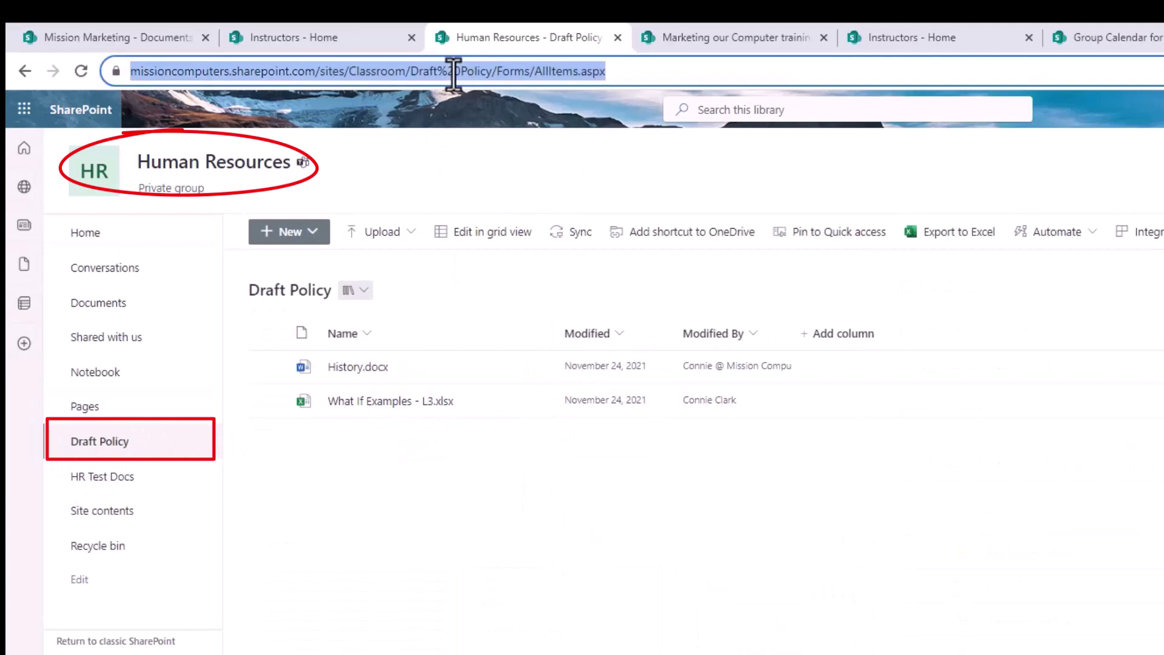
{"action": "right_click", "coordinate": [381, 75]}
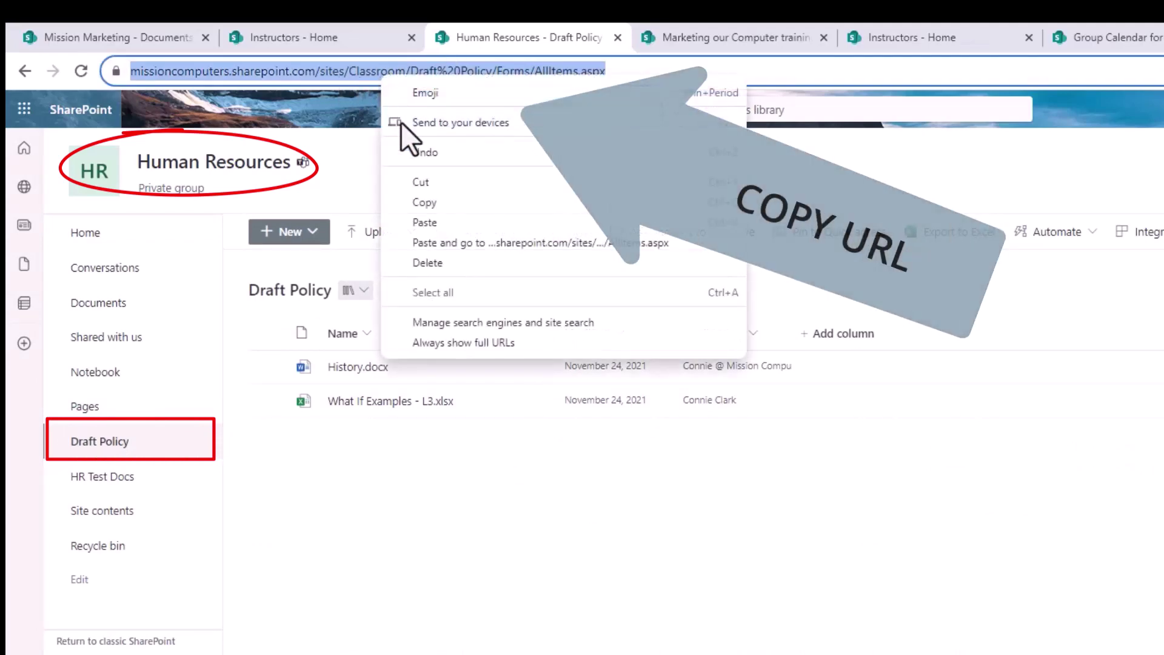
{"action": "left_click", "coordinate": [424, 203]}
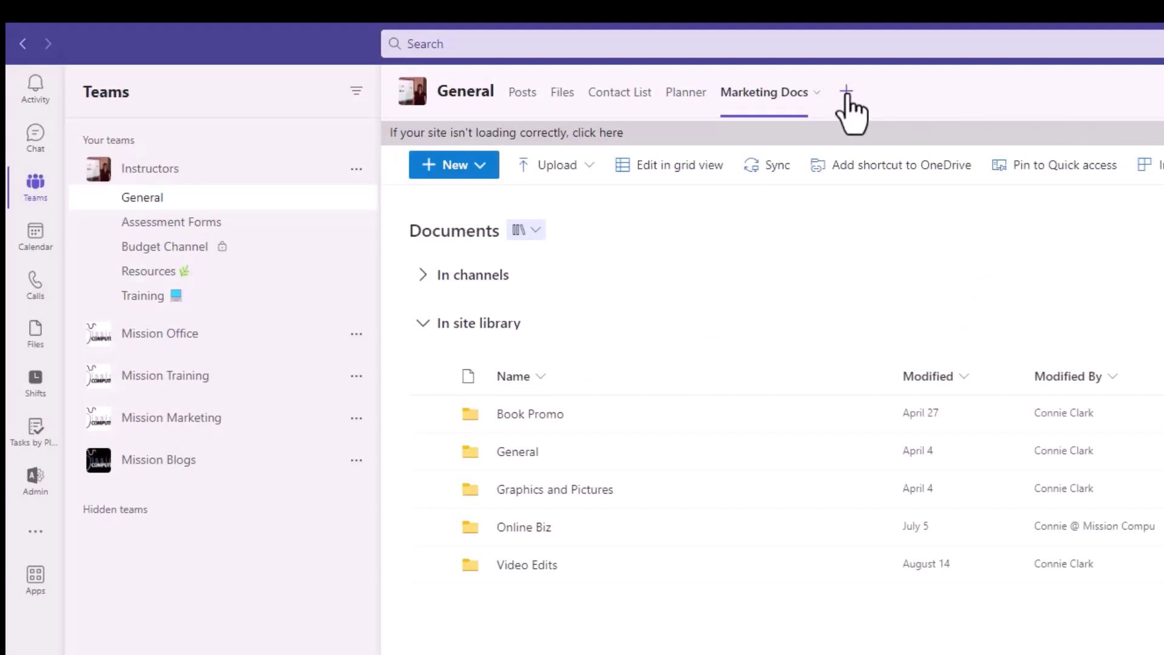
Step: In Teams, add a SharePoint tab to the Instructors General channel from any SharePoint site with the copied Draft Policy link, without posting about it
{"action": "left_click", "coordinate": [846, 92]}
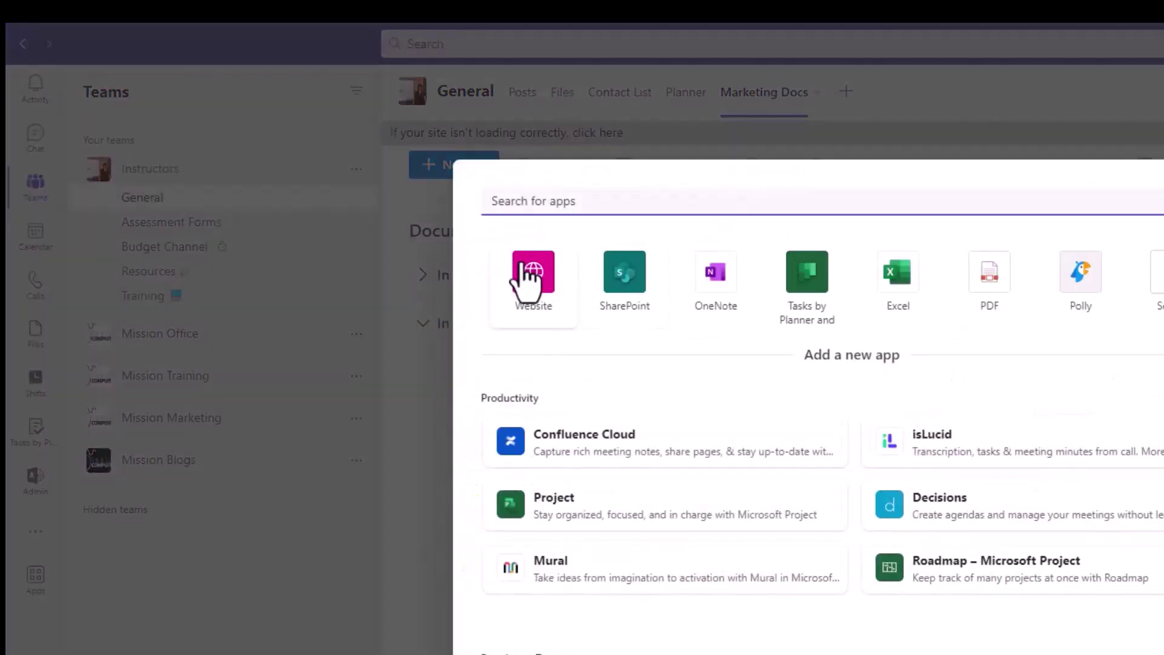
{"action": "left_click", "coordinate": [629, 288]}
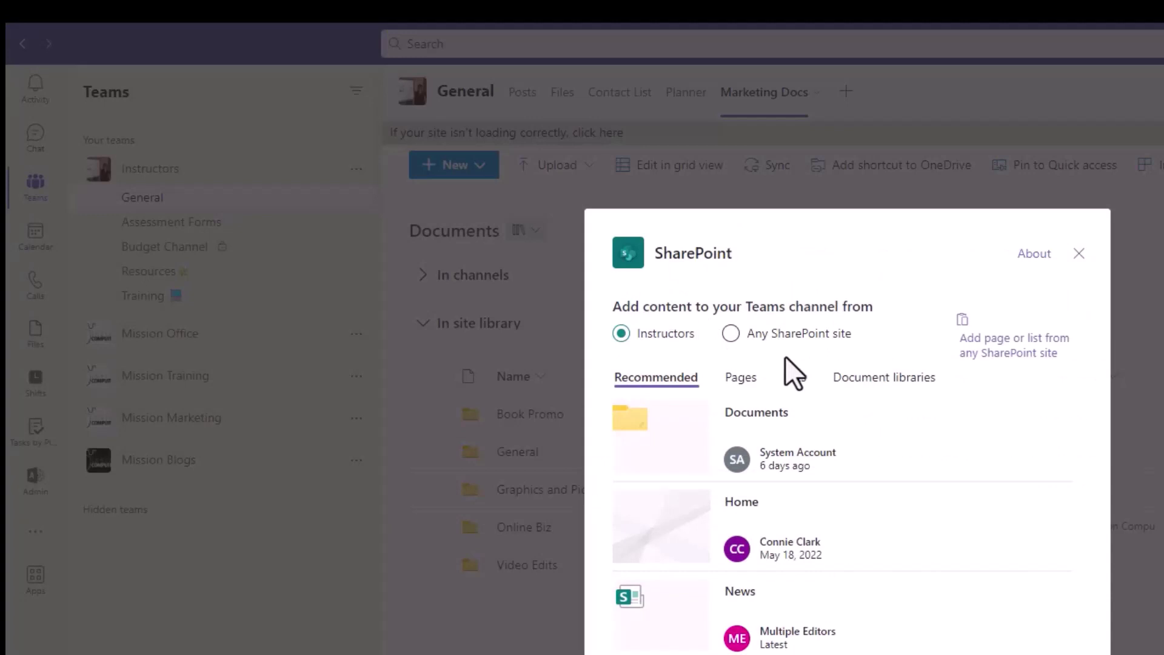
{"action": "left_click", "coordinate": [801, 340]}
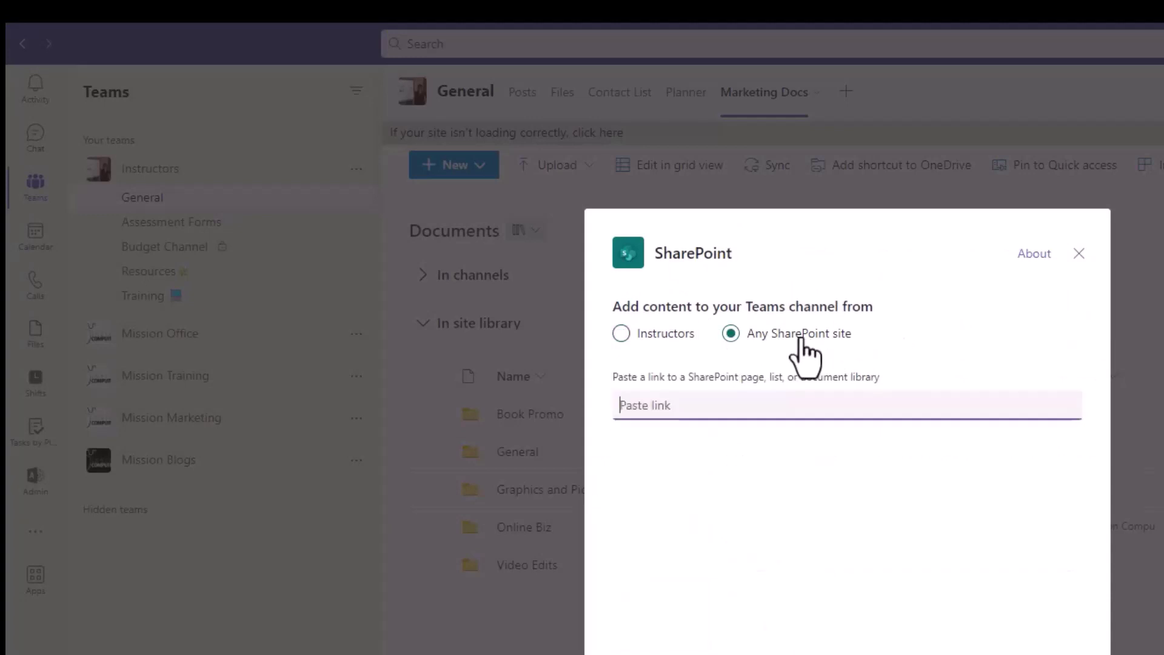
{"action": "right_click", "coordinate": [644, 407]}
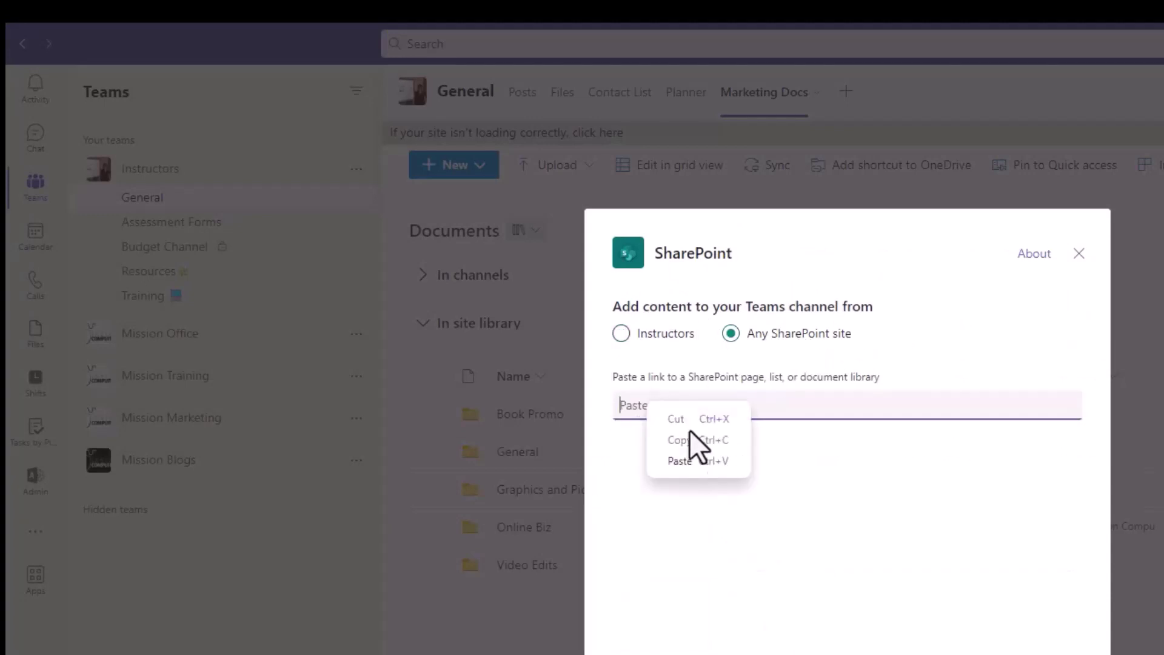
{"action": "left_click", "coordinate": [687, 461]}
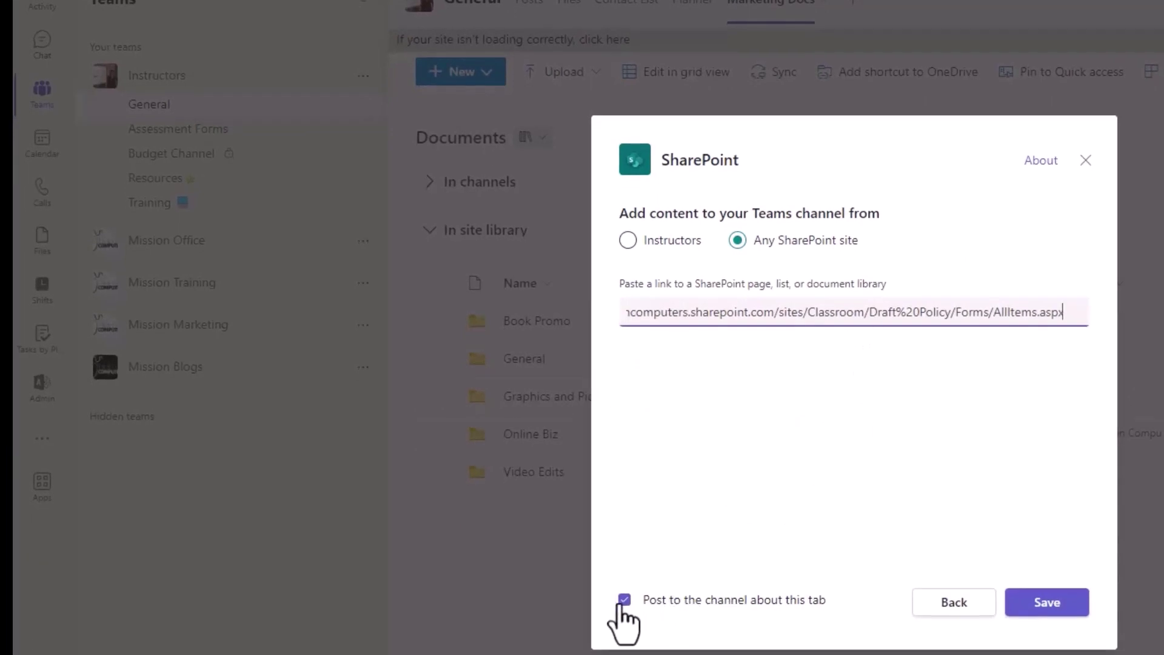
{"action": "left_click", "coordinate": [621, 652]}
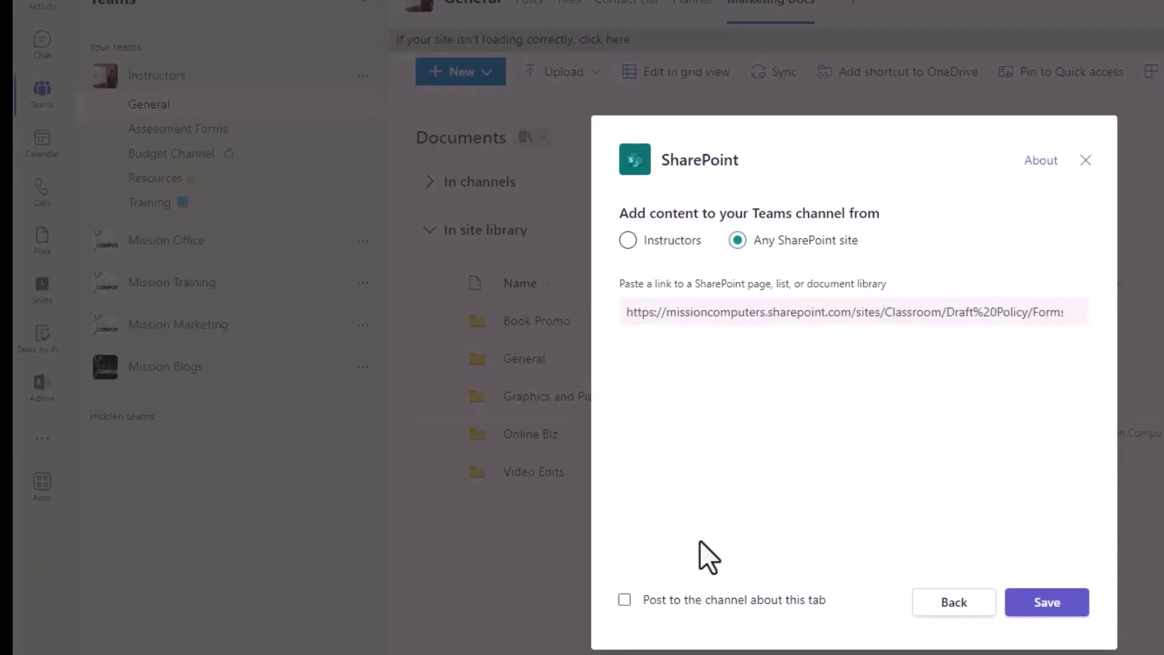
{"action": "left_click", "coordinate": [1053, 603]}
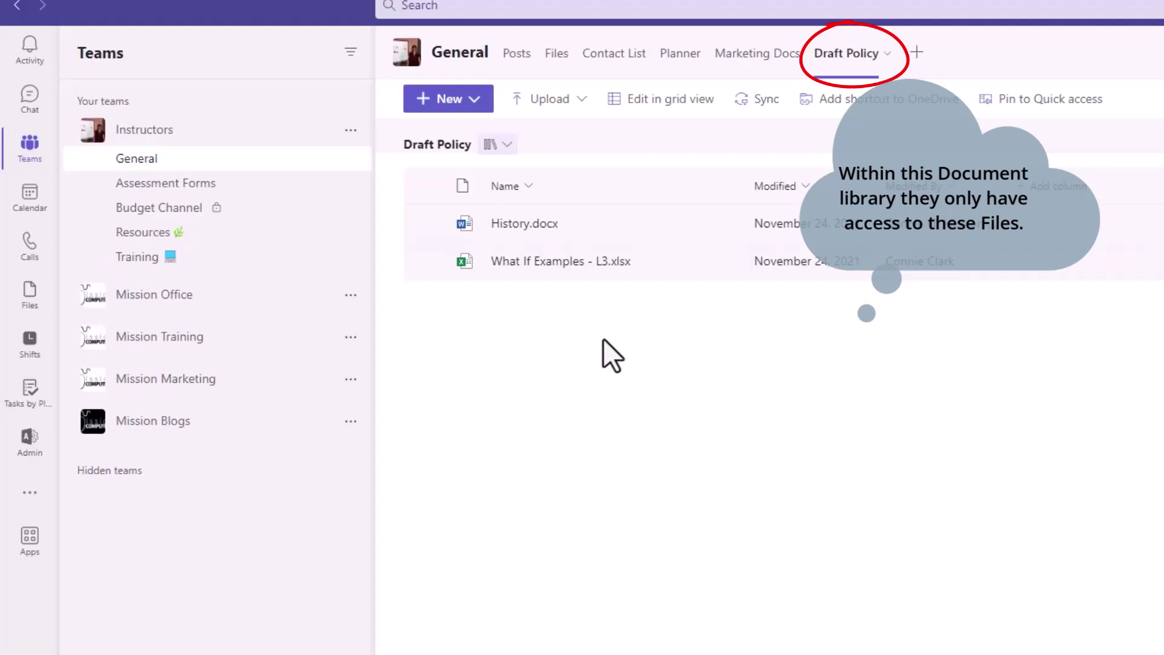
Step: Browse the Marketing Docs tab's General and 10 TIps folders, return to Documents, and view the Online Biz folder
{"action": "left_click", "coordinate": [768, 54]}
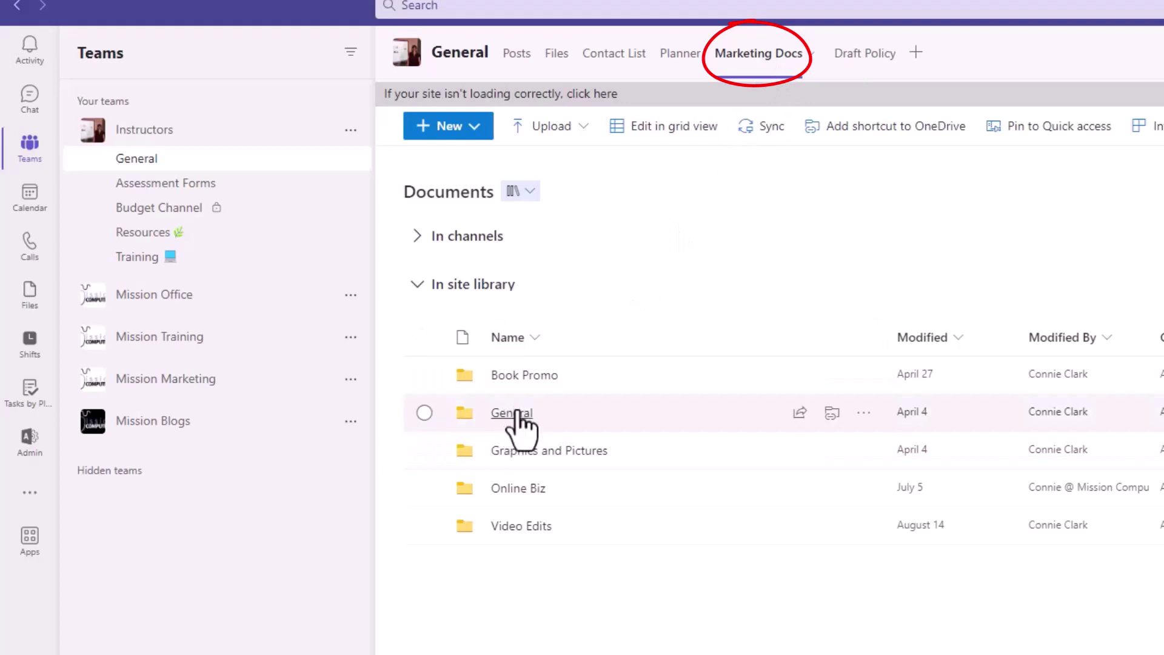
{"action": "left_click", "coordinate": [516, 415]}
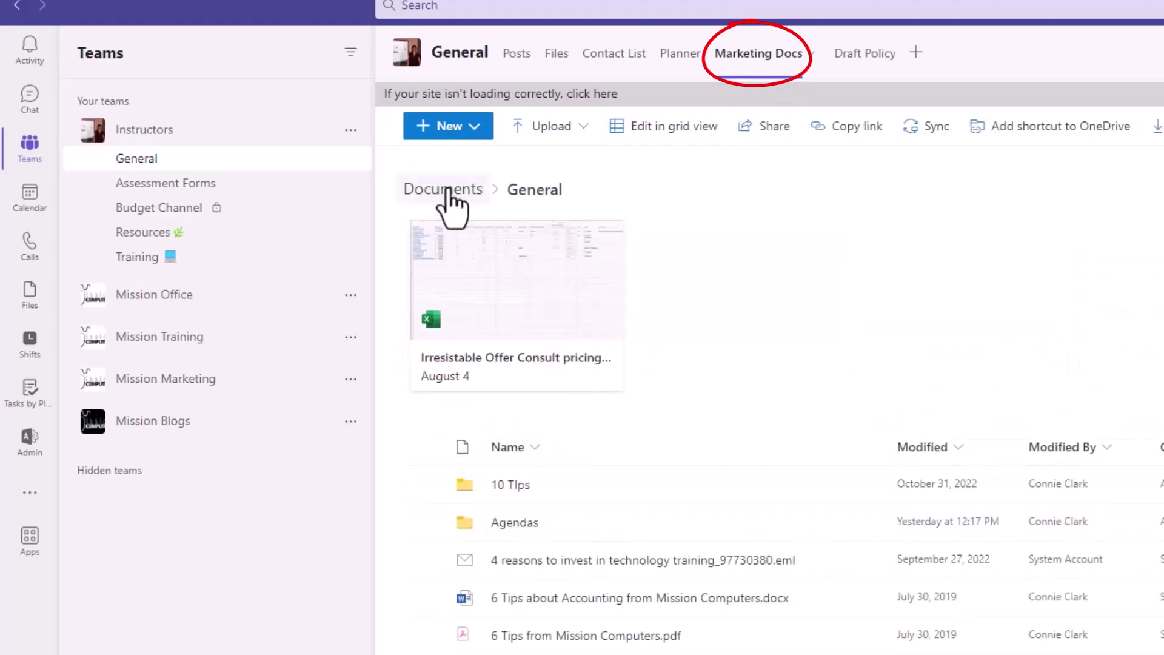
{"action": "left_click", "coordinate": [505, 485]}
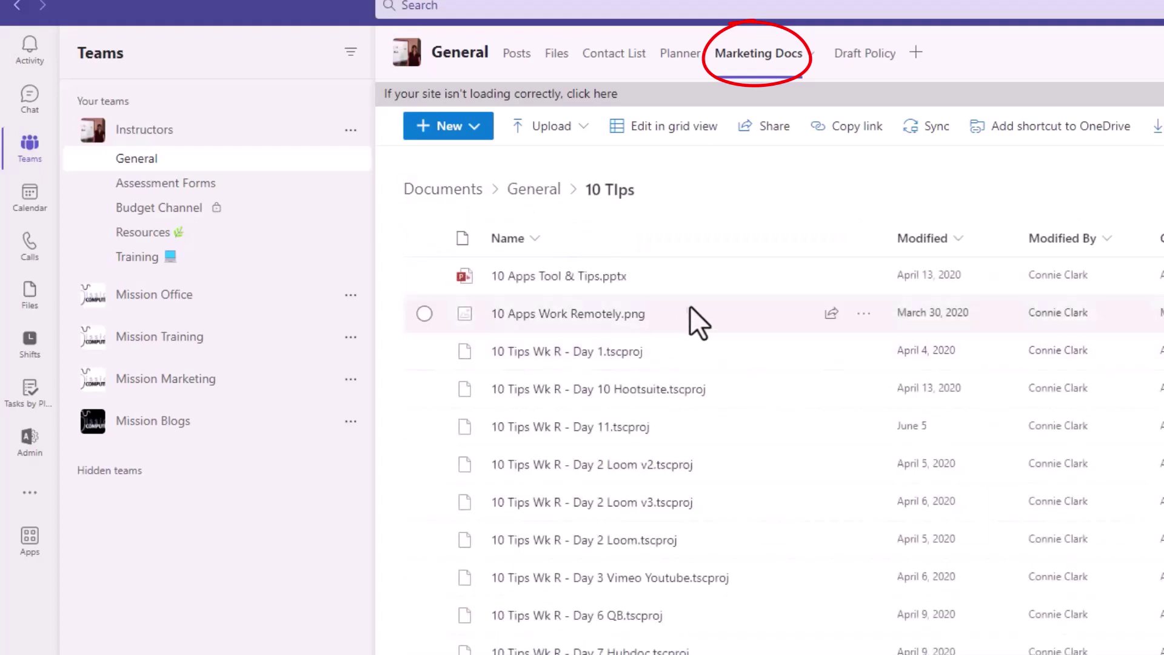
{"action": "left_click", "coordinate": [527, 189]}
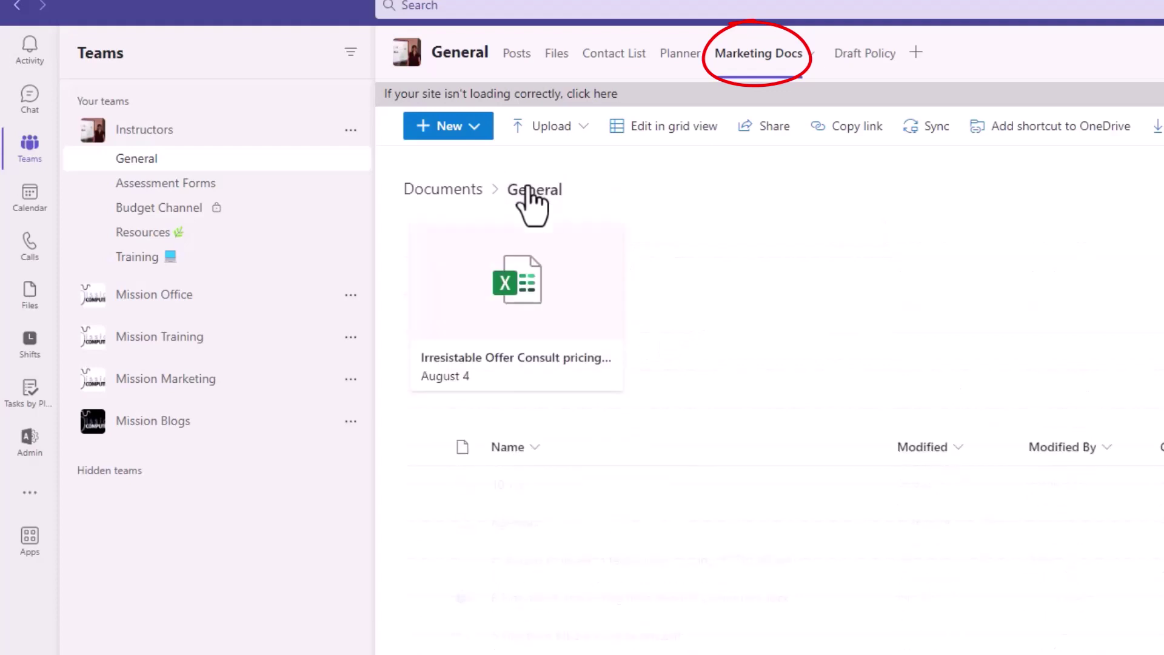
{"action": "left_click", "coordinate": [460, 197]}
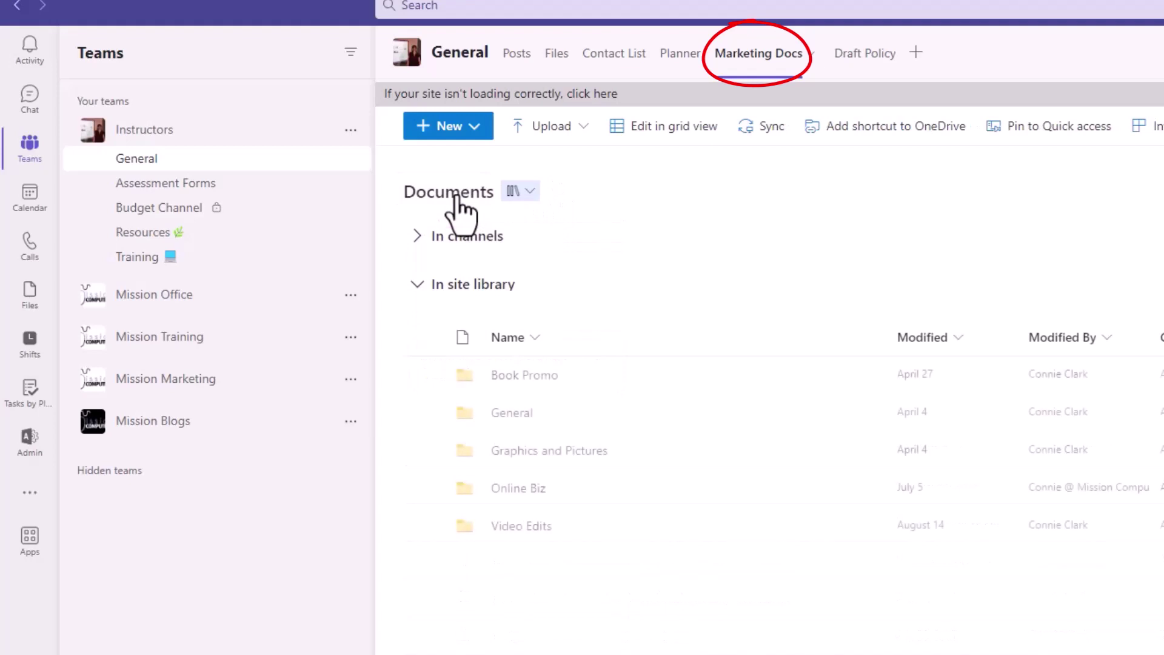
{"action": "left_click", "coordinate": [521, 488]}
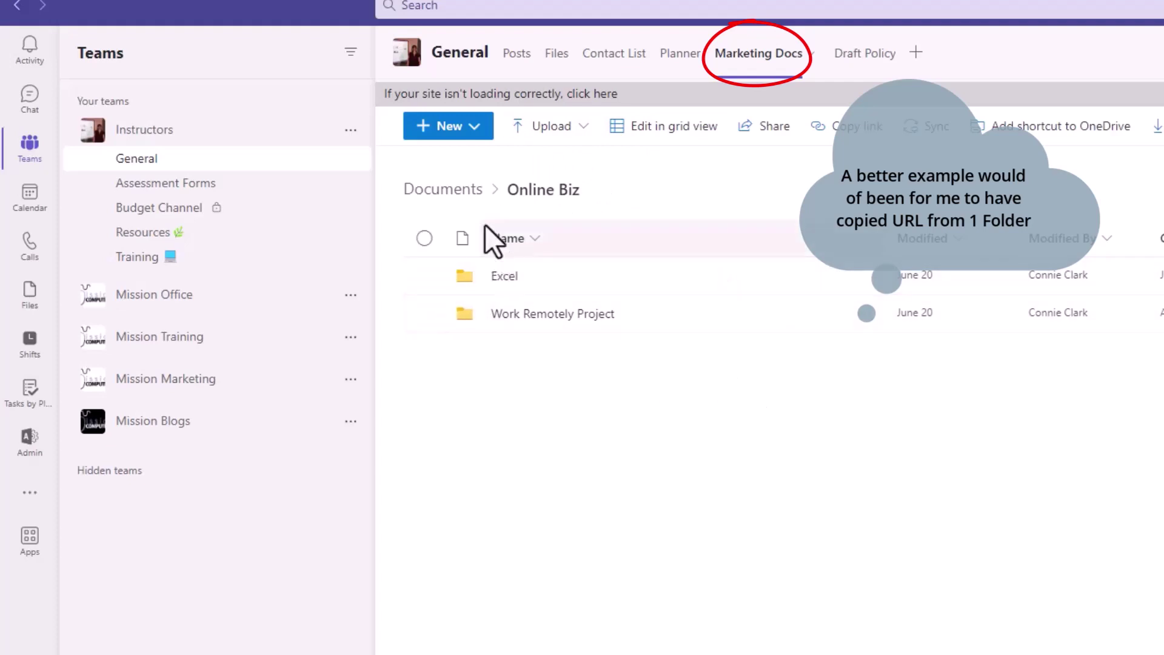
Step: Return to Documents in the Marketing Docs tab and view the Draft Policy tab
{"action": "left_click", "coordinate": [467, 192]}
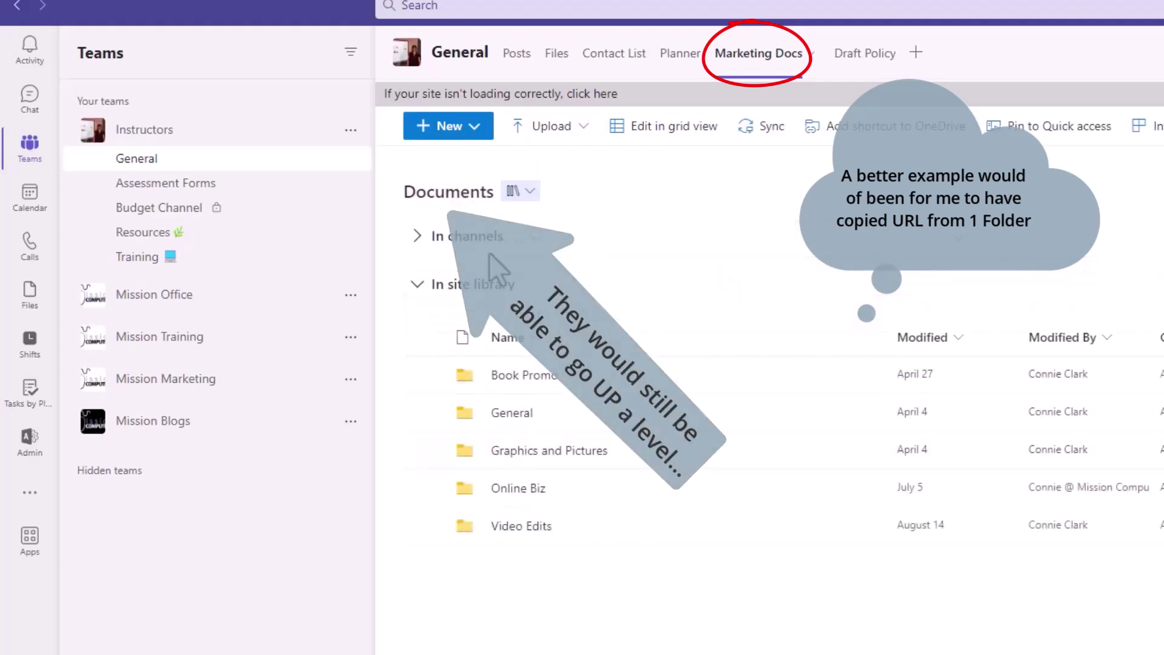
{"action": "left_click", "coordinate": [879, 56]}
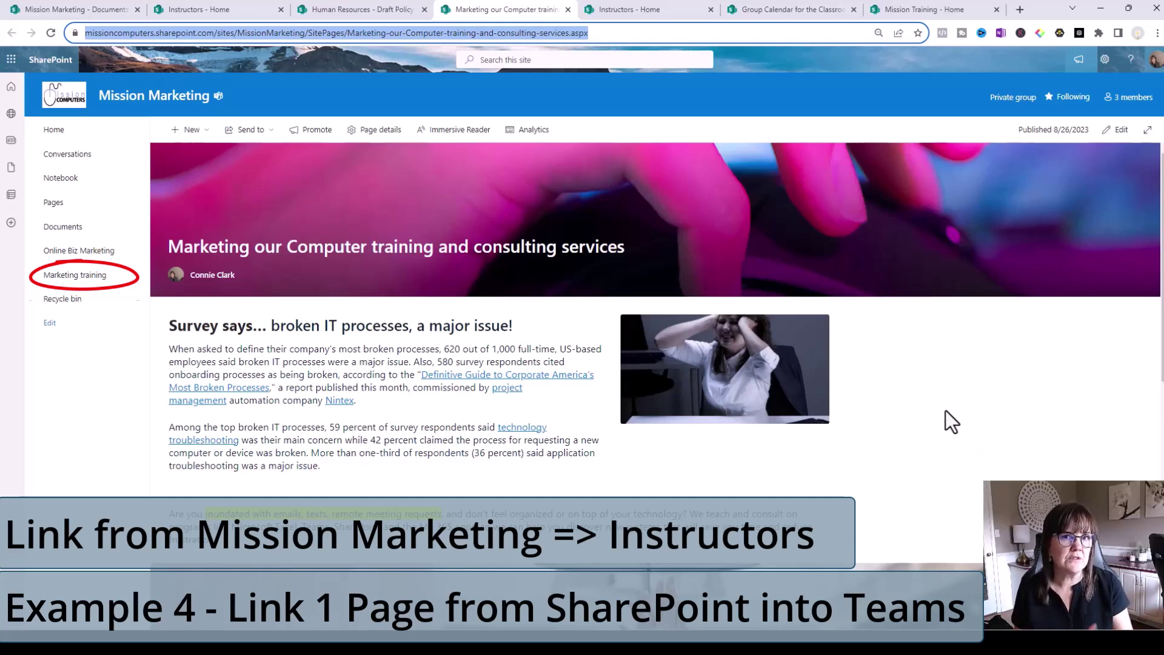
Step: In the browser, go to the Mission Marketing site's home page, open its Marketing training page and copy that page's web address
{"action": "left_click", "coordinate": [91, 141]}
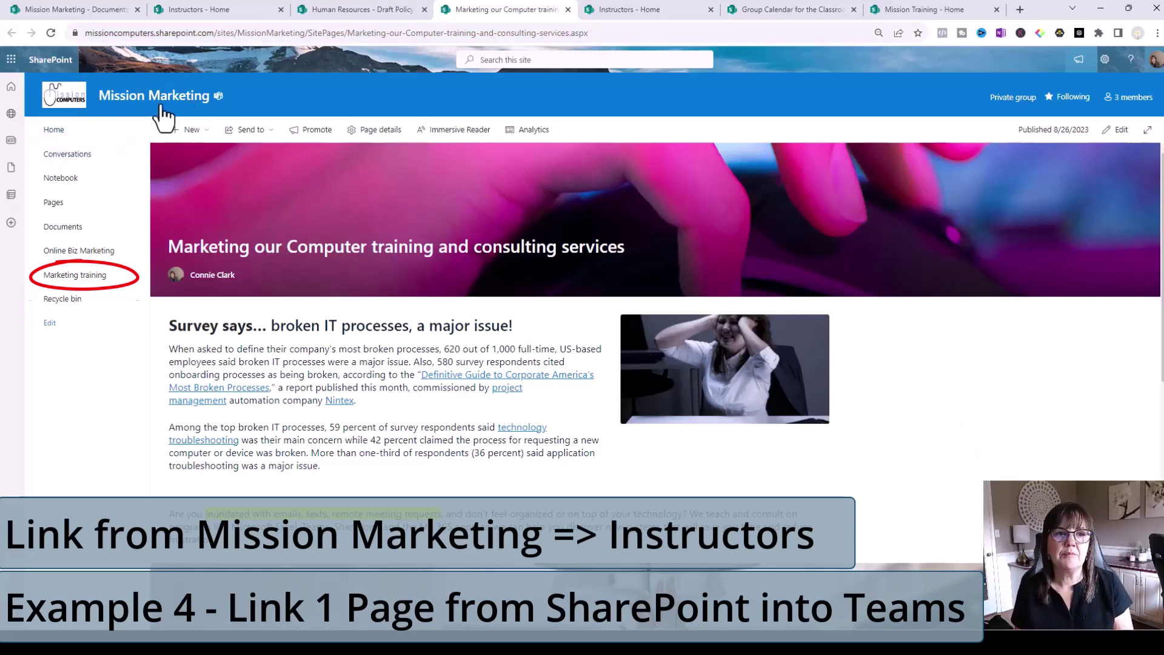
{"action": "left_click", "coordinate": [51, 134]}
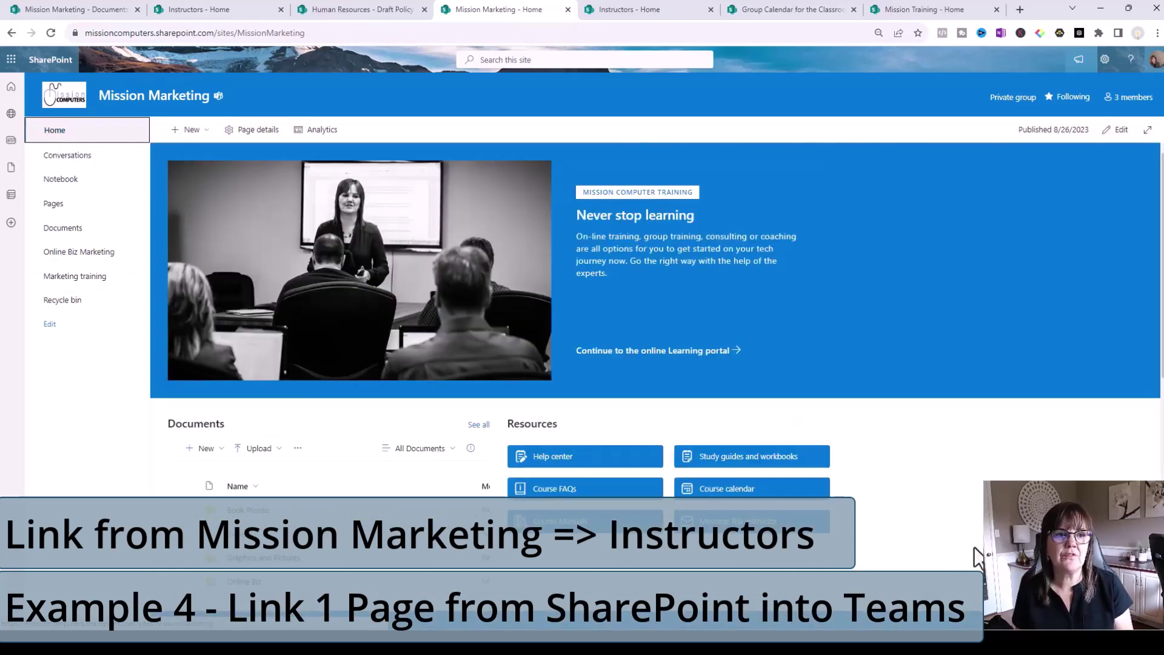
{"action": "left_click", "coordinate": [72, 281]}
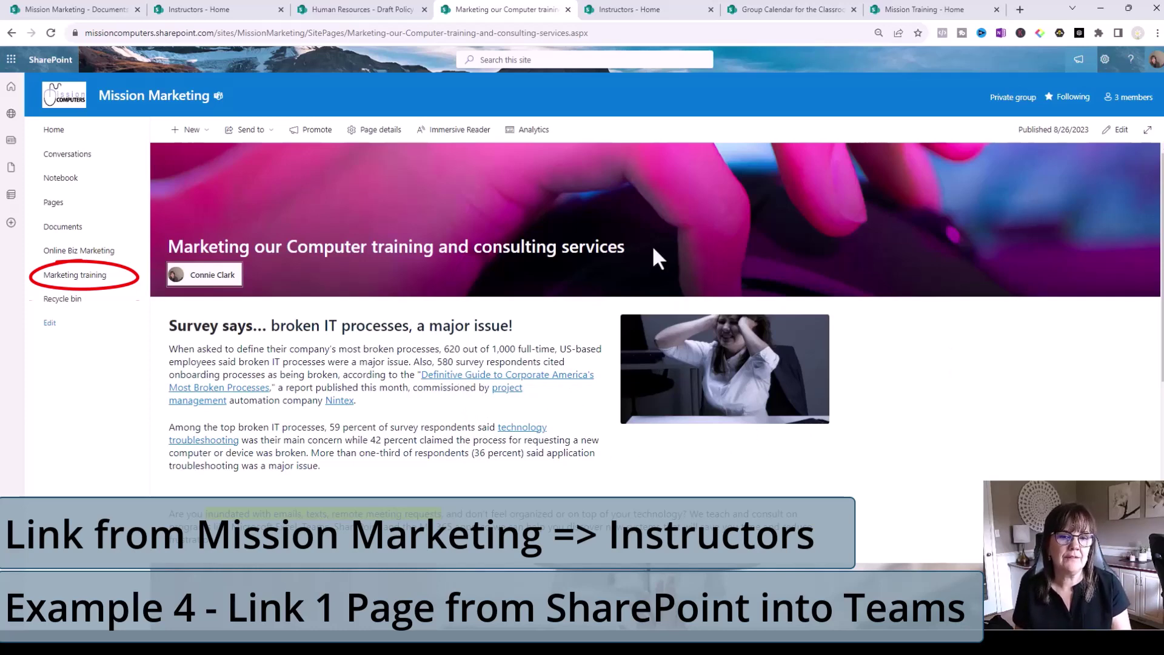
{"action": "left_click", "coordinate": [304, 34]}
{"action": "right_click", "coordinate": [305, 35]}
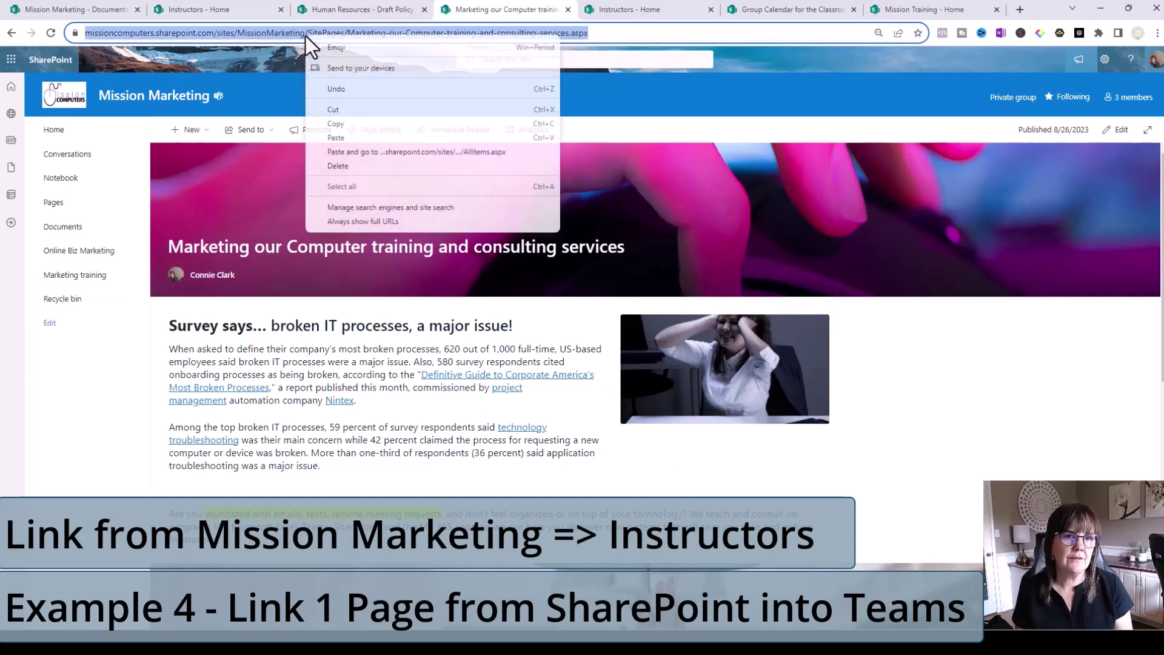
{"action": "left_click", "coordinate": [331, 125]}
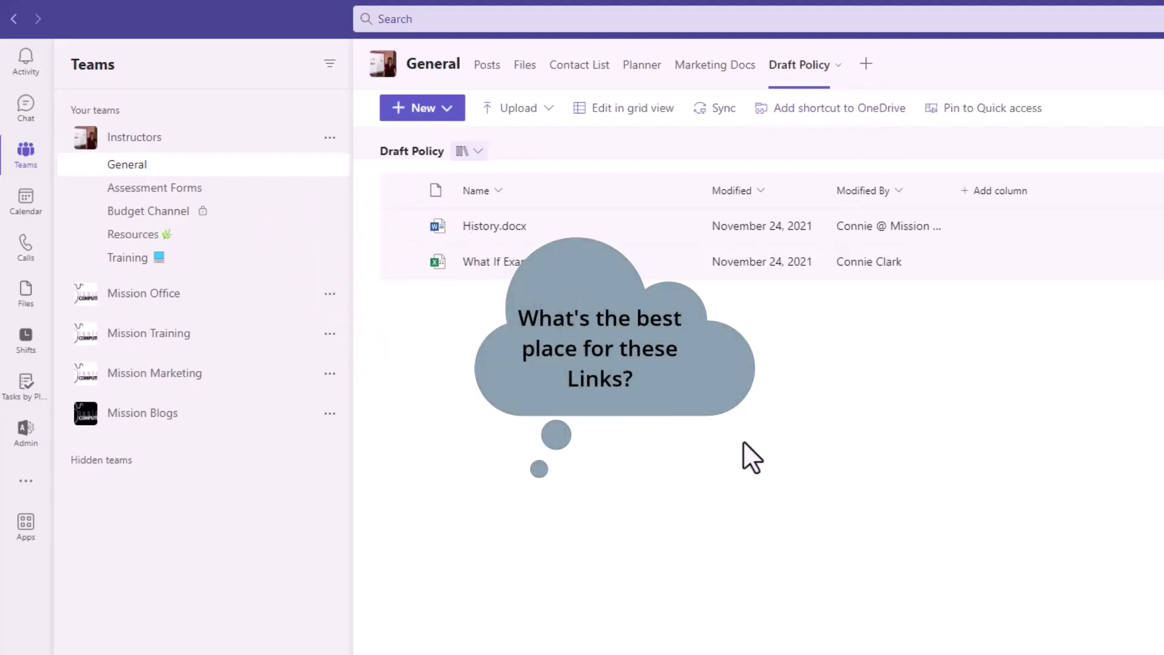
Step: In Teams, add a Website tab named Marketing Page to the Instructors General channel with the copied address, without posting about it, and look through the page
{"action": "left_click", "coordinate": [867, 66]}
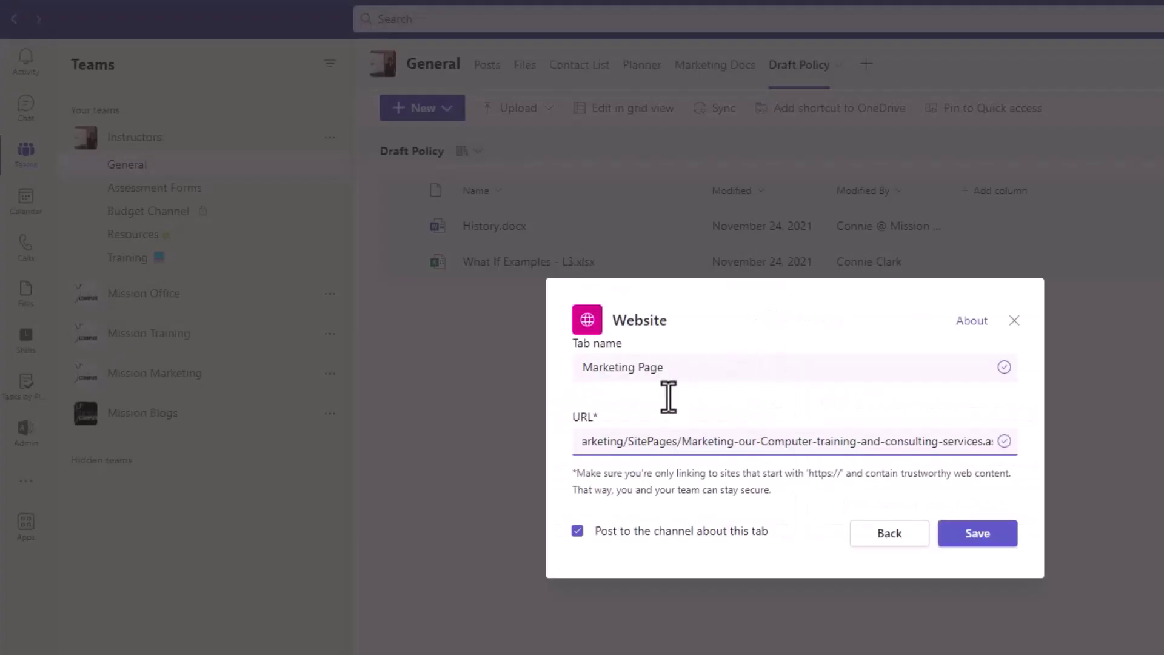
{"action": "left_click", "coordinate": [577, 532]}
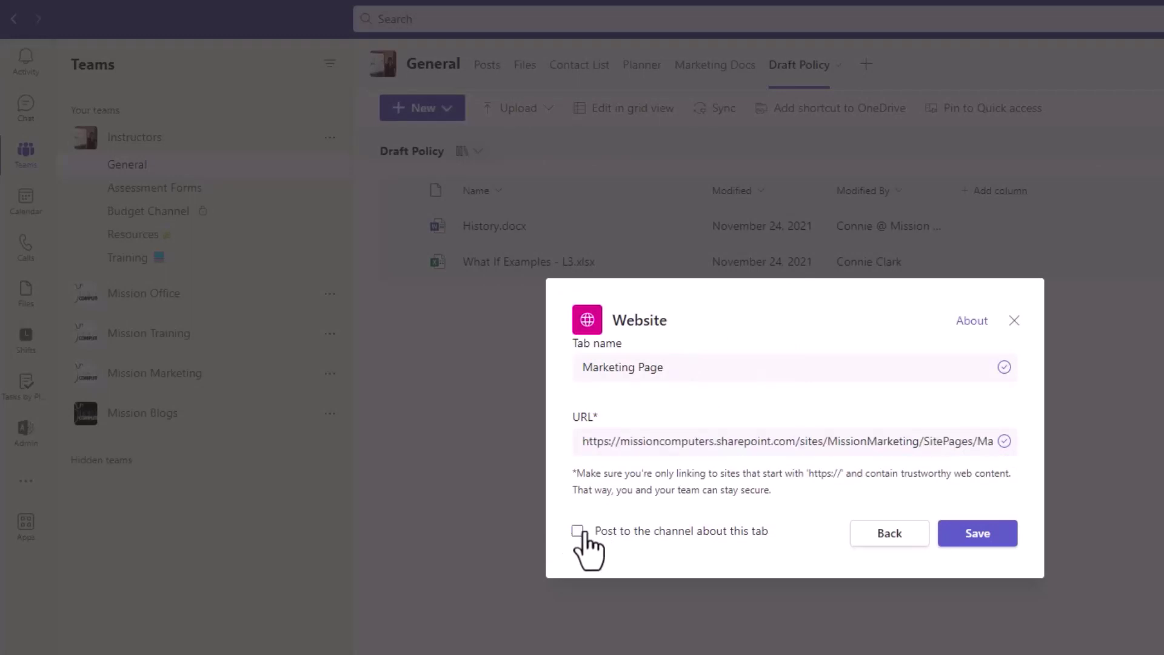
{"action": "left_click", "coordinate": [978, 541]}
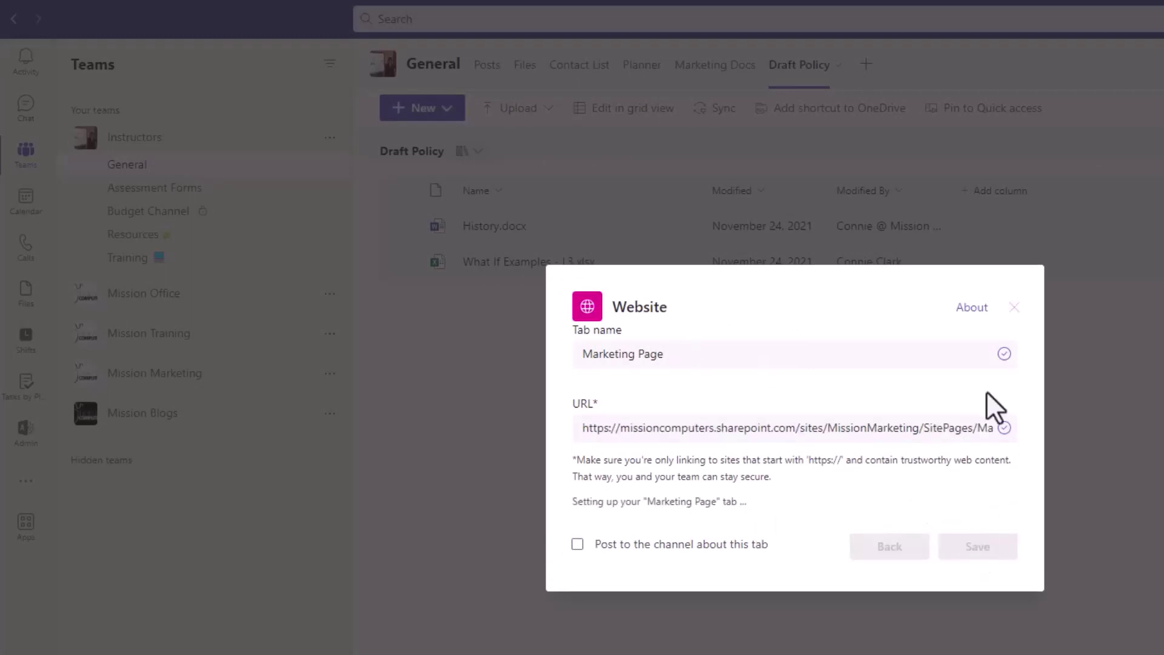
{"action": "scroll", "coordinate": [964, 382], "scroll_direction": "down", "scroll_amount": 8}
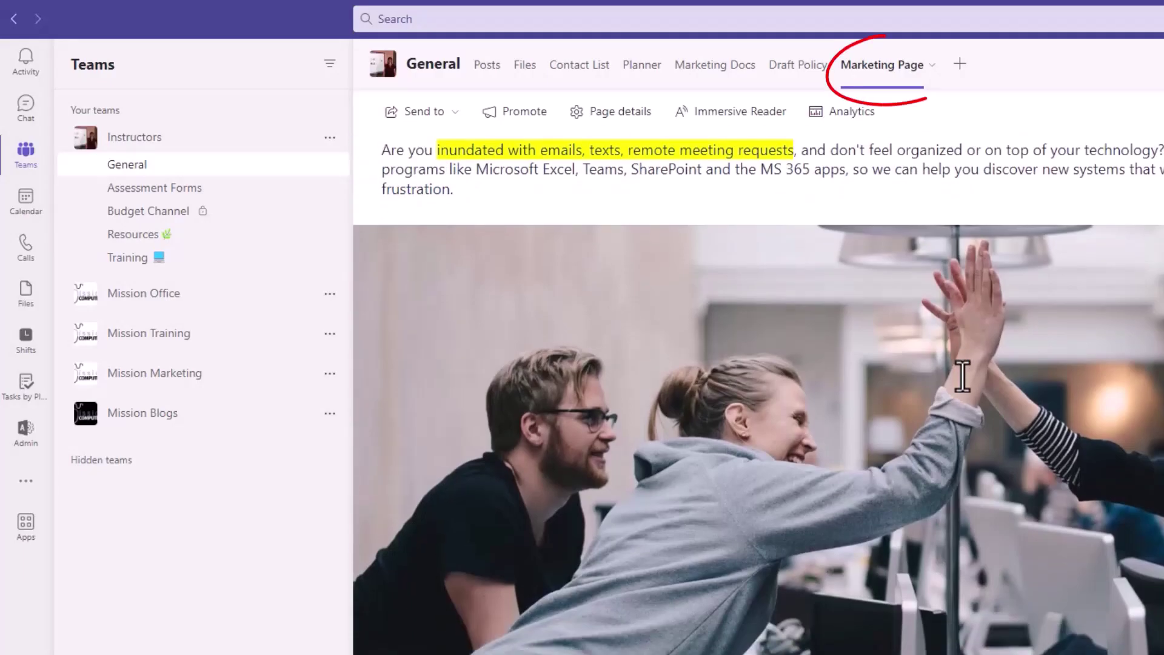
{"action": "scroll", "coordinate": [967, 394], "scroll_direction": "up", "scroll_amount": 4}
{"action": "scroll", "coordinate": [966, 395], "scroll_direction": "up", "scroll_amount": 4}
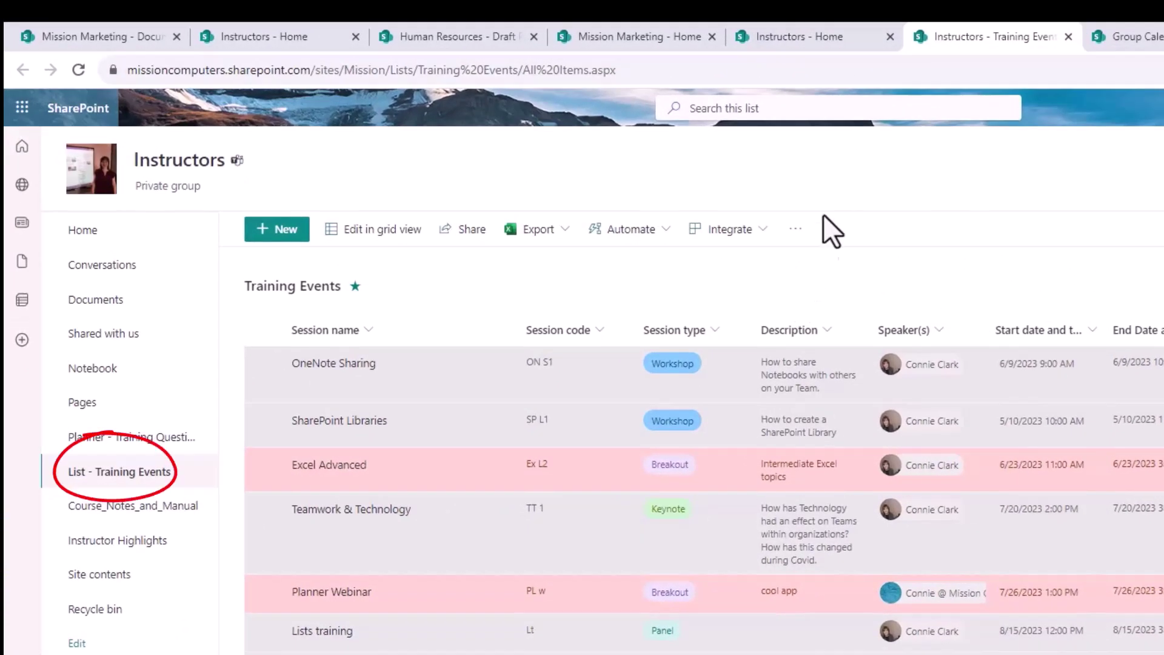
Step: In the browser, copy the web address of the Training Events list on the Instructors site
{"action": "left_click", "coordinate": [372, 66]}
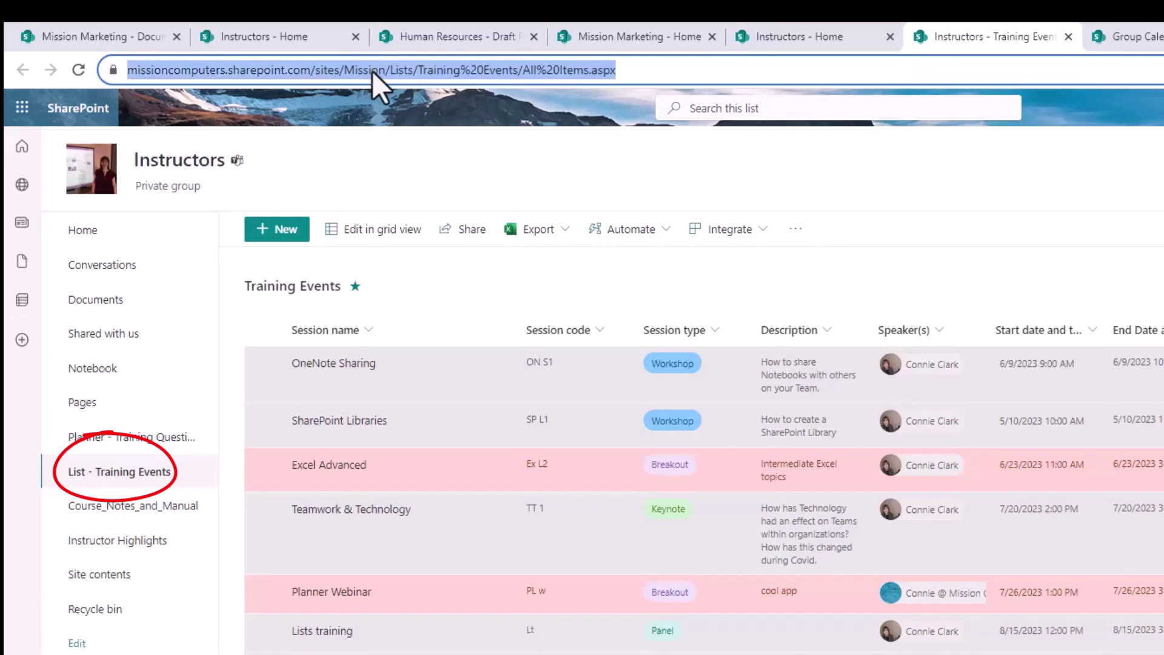
{"action": "right_click", "coordinate": [373, 71]}
{"action": "left_click", "coordinate": [416, 197]}
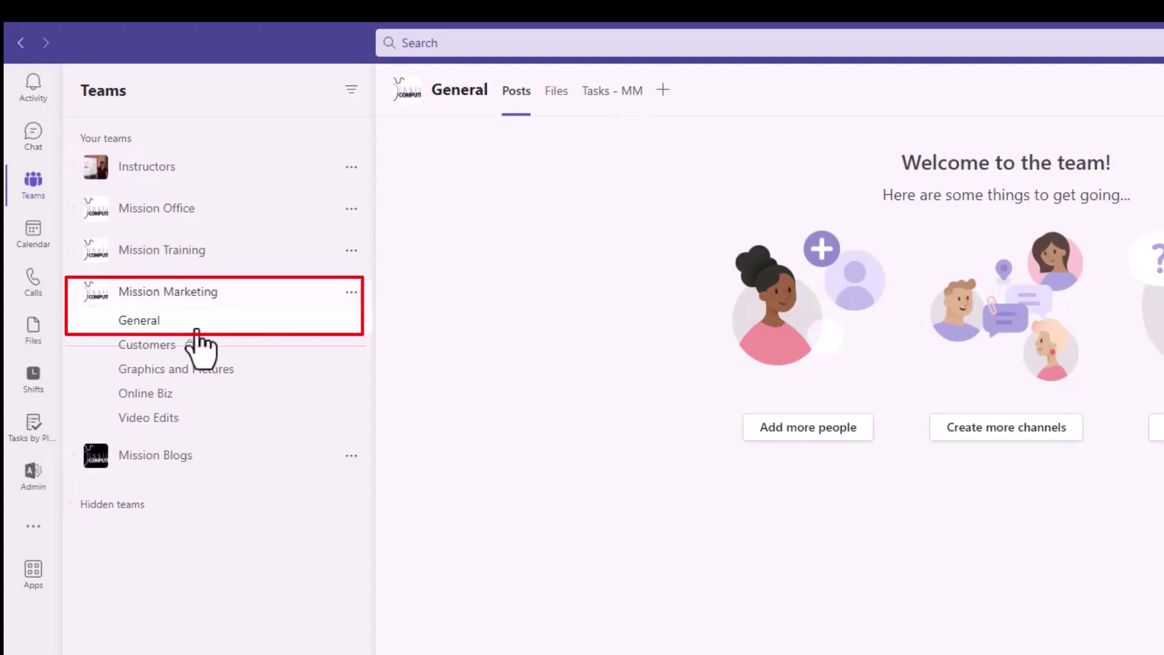
Step: In Teams, add a Website tab named Training Event List to the Mission Marketing General channel with the copied list address, without posting about it
{"action": "left_click", "coordinate": [662, 91]}
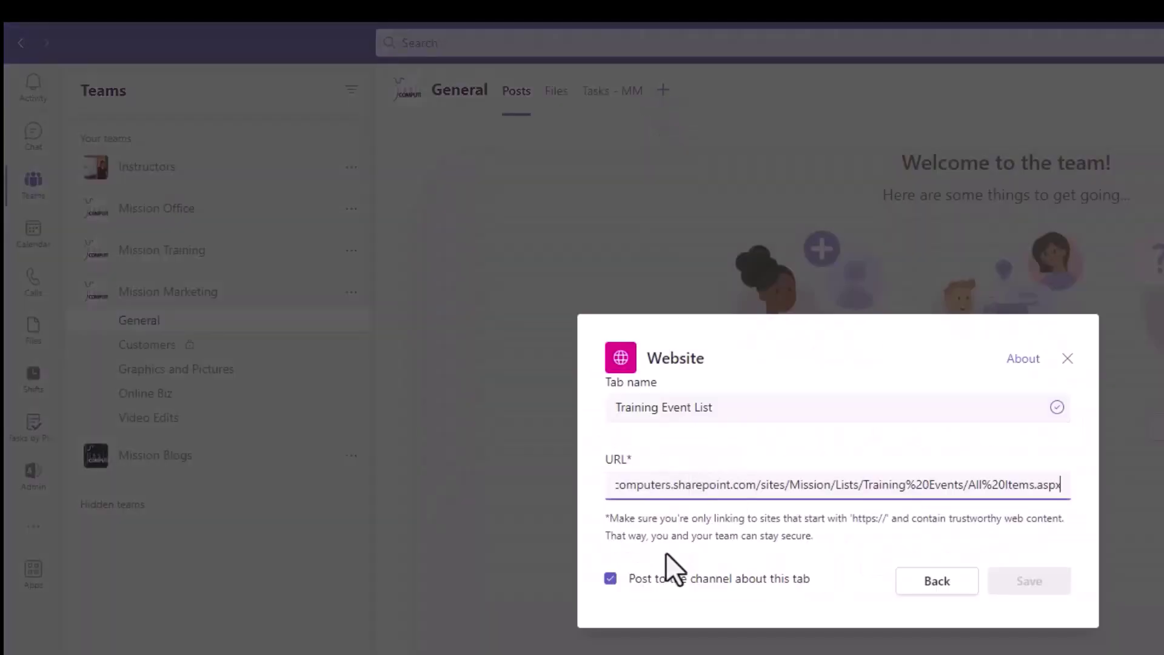
{"action": "left_click", "coordinate": [610, 578]}
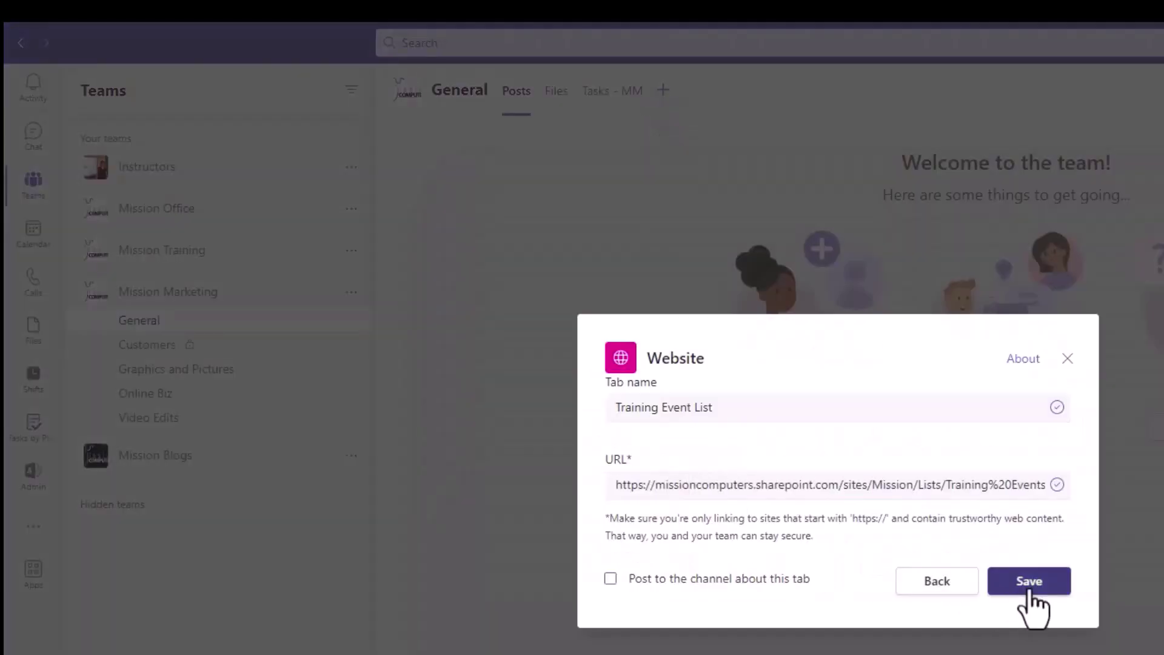
{"action": "left_click", "coordinate": [1028, 583]}
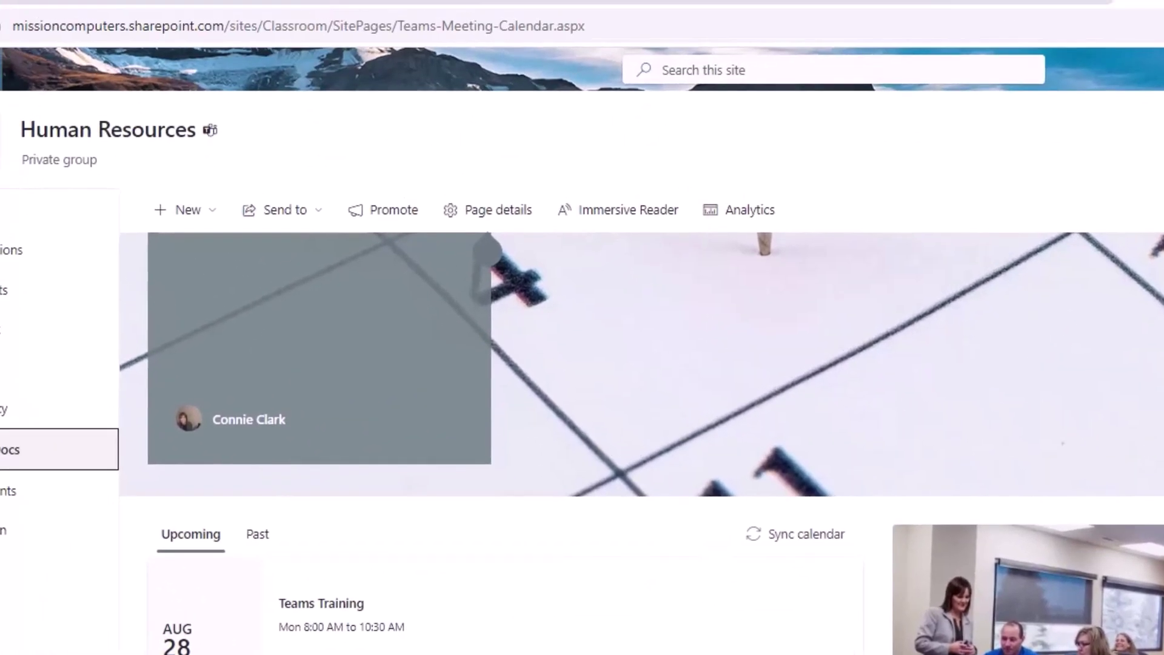
Step: In the browser, copy the full web address of the Teams-Meeting-Calendar page on the Human Resources site
{"action": "left_click", "coordinate": [283, 29]}
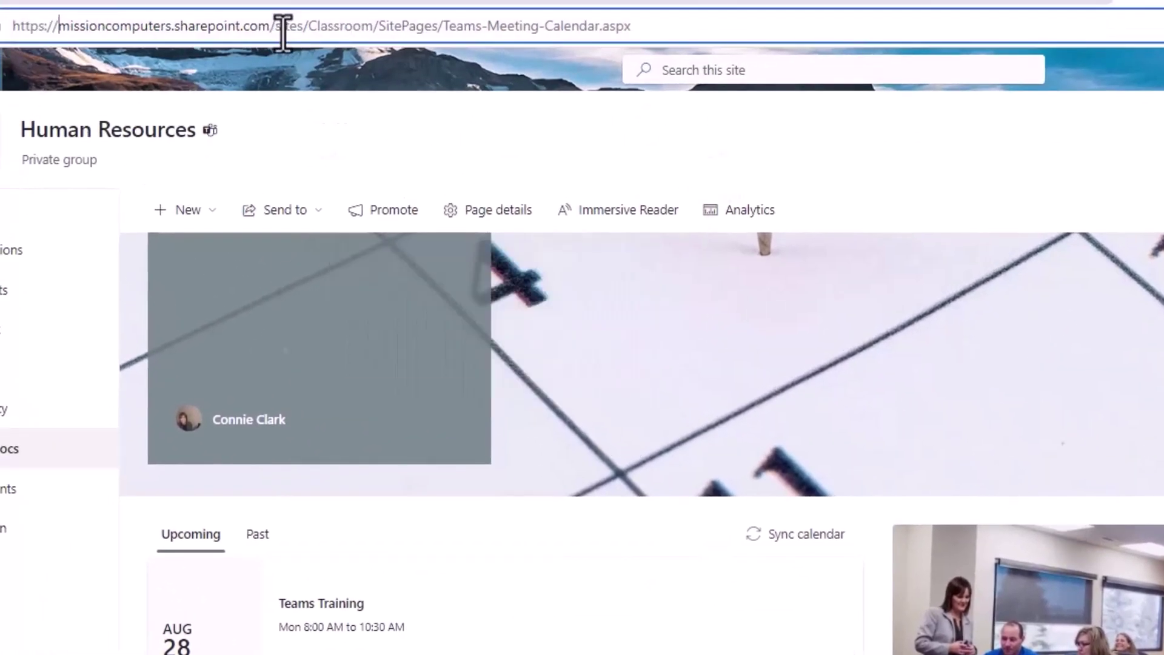
{"action": "right_click", "coordinate": [283, 29]}
{"action": "key", "text": "Escape"}
{"action": "double_click", "coordinate": [217, 26]}
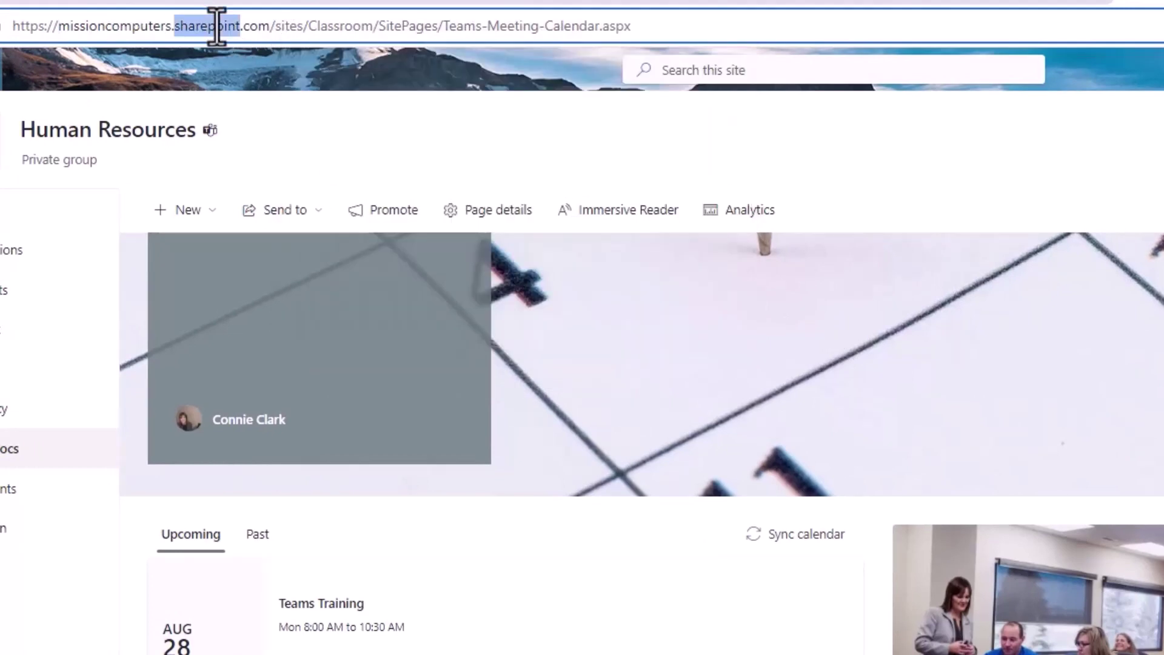
{"action": "triple_click", "coordinate": [217, 26]}
{"action": "right_click", "coordinate": [221, 32]}
{"action": "left_click", "coordinate": [273, 171]}
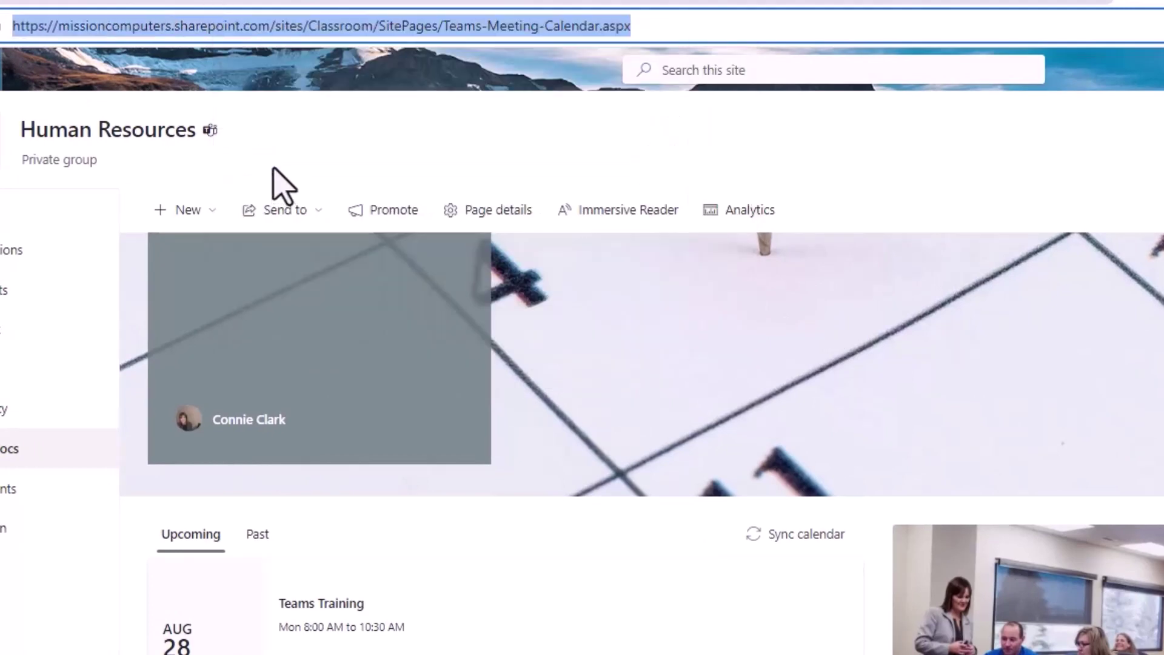
Step: In Teams, start a SharePoint tab in the Instructors General channel from any SharePoint site and paste the copied calendar page link
{"action": "key", "text": "alt+Tab"}
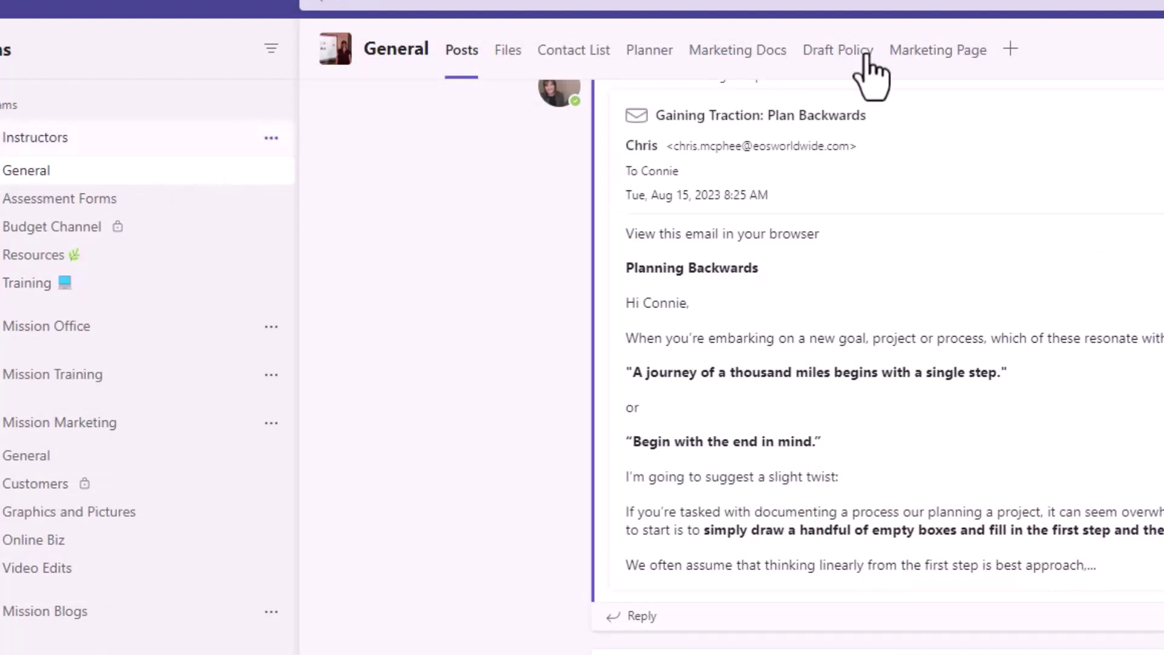
{"action": "left_click", "coordinate": [1012, 49]}
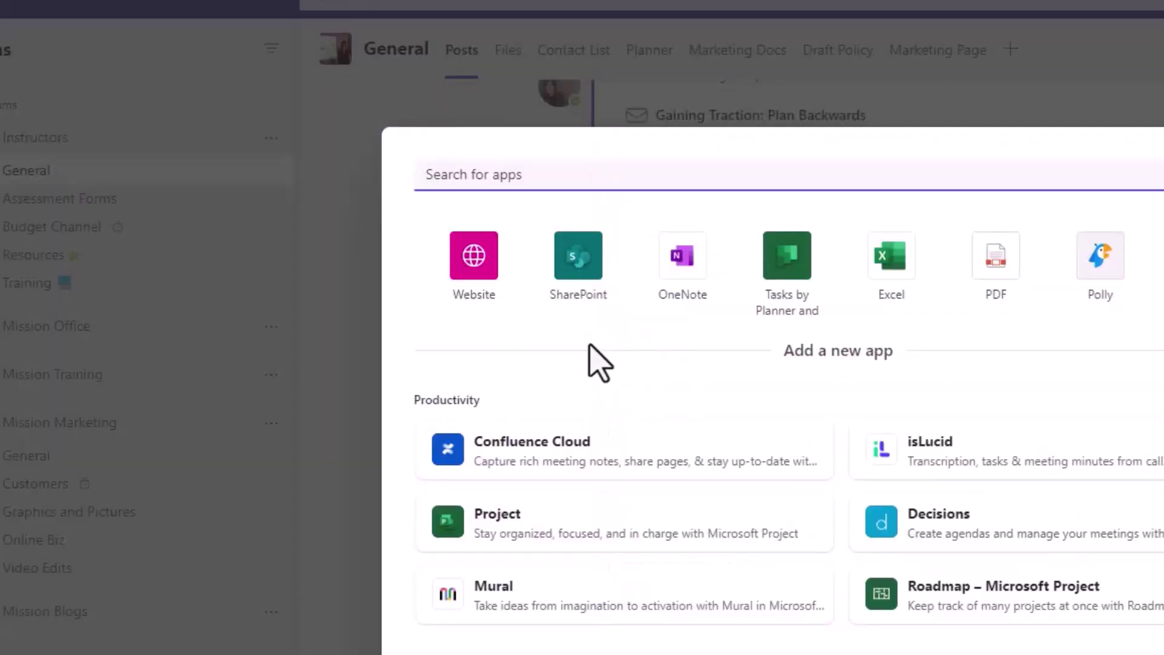
{"action": "left_click", "coordinate": [579, 279]}
{"action": "left_click", "coordinate": [700, 326]}
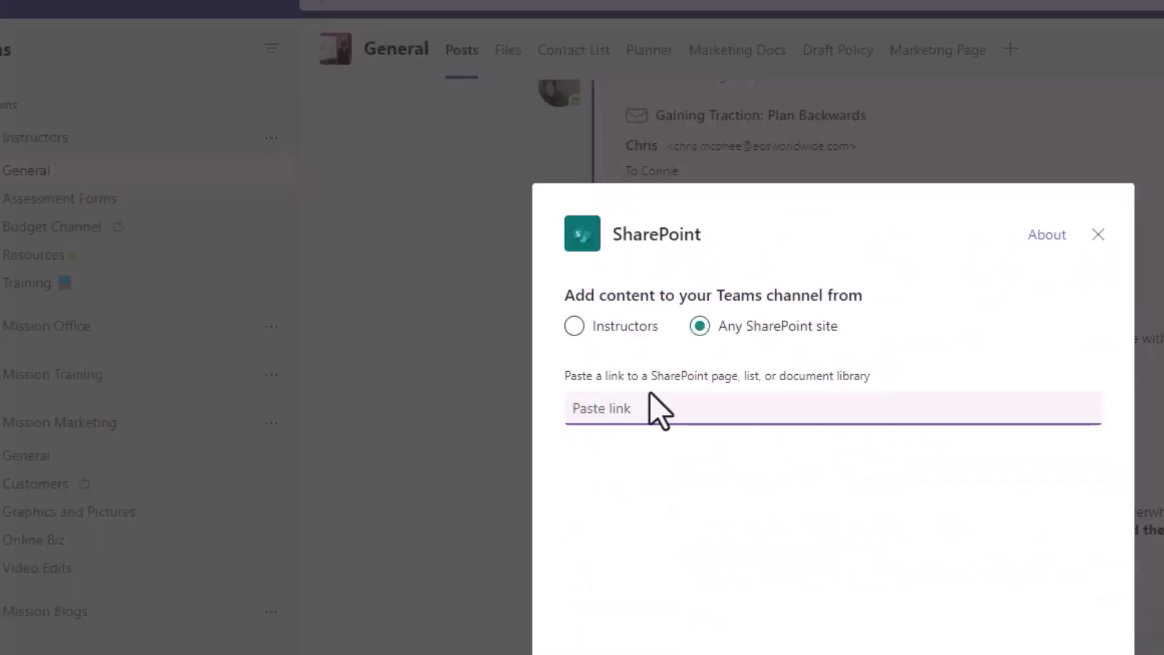
{"action": "left_click", "coordinate": [691, 407]}
{"action": "key", "text": "ctrl+v"}
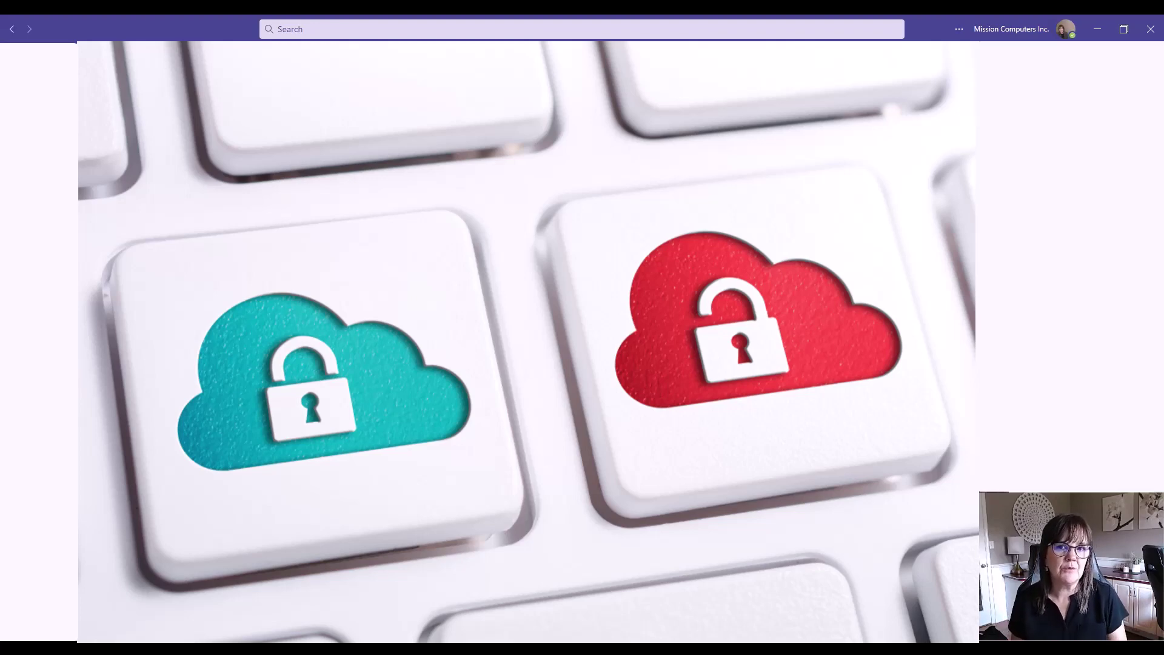
Step: In the browser, open the Mission Marketing site's home page, review its group membership and close the member list
{"action": "key", "text": "alt+Tab"}
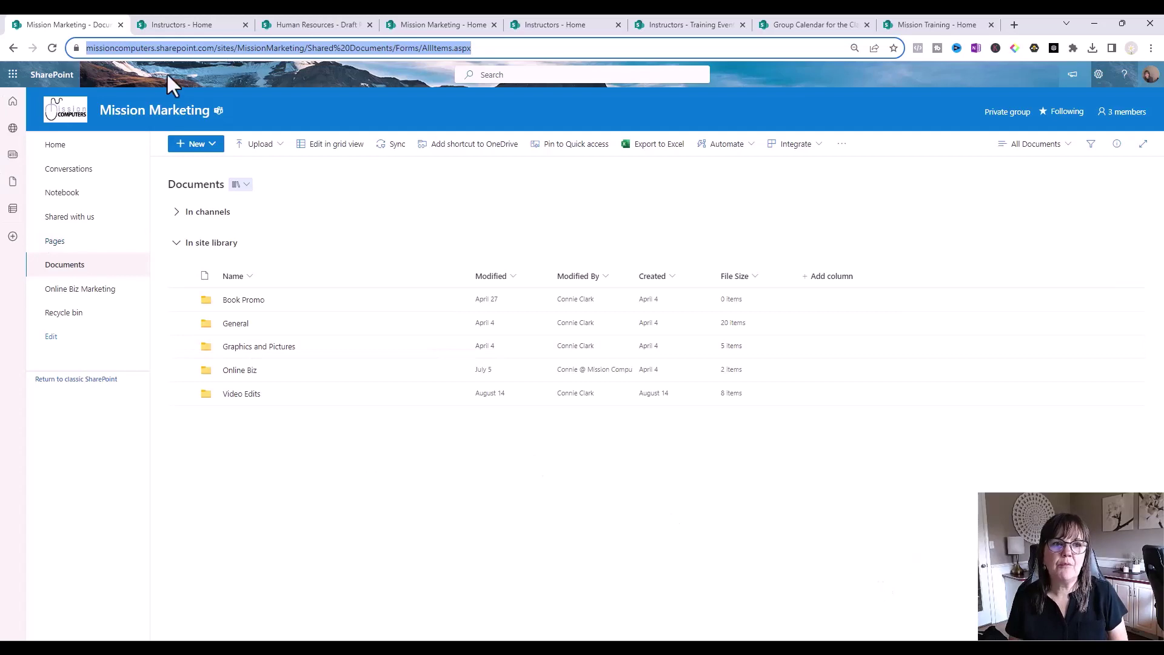
{"action": "left_click", "coordinate": [59, 149]}
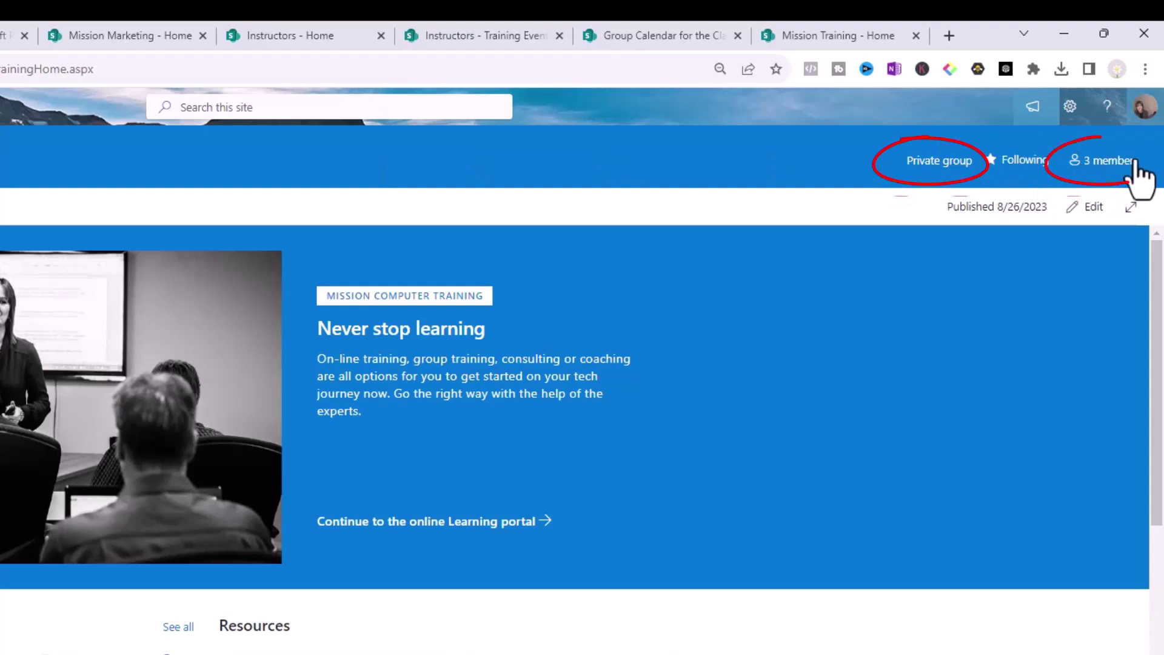
{"action": "left_click", "coordinate": [1113, 162]}
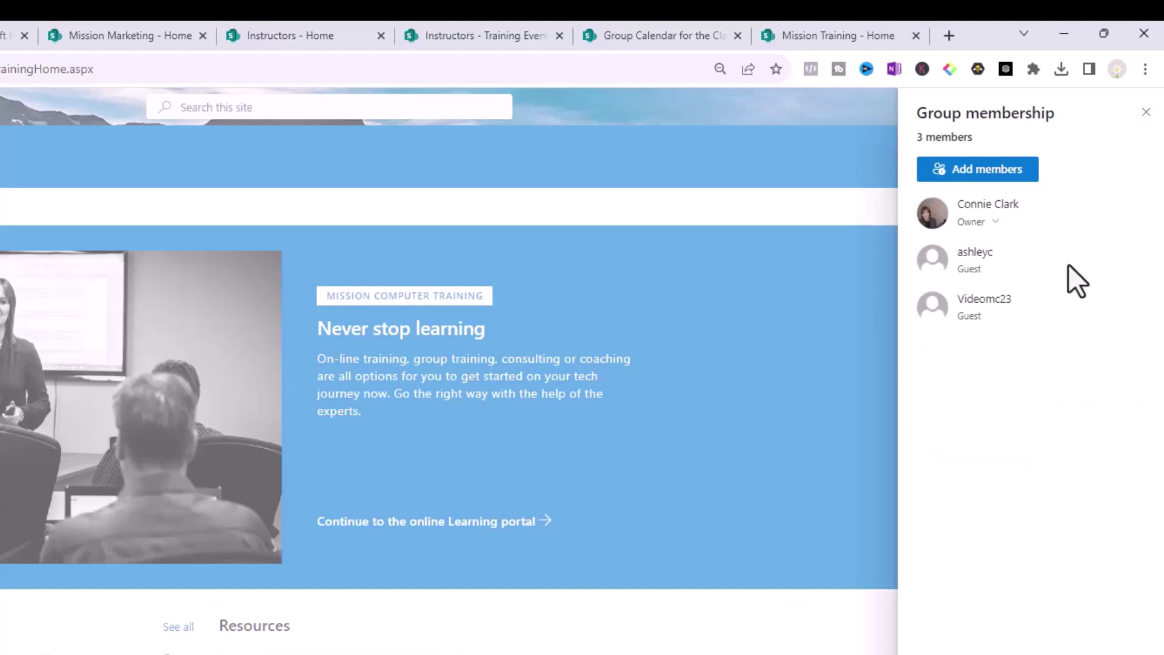
{"action": "left_click", "coordinate": [1145, 113]}
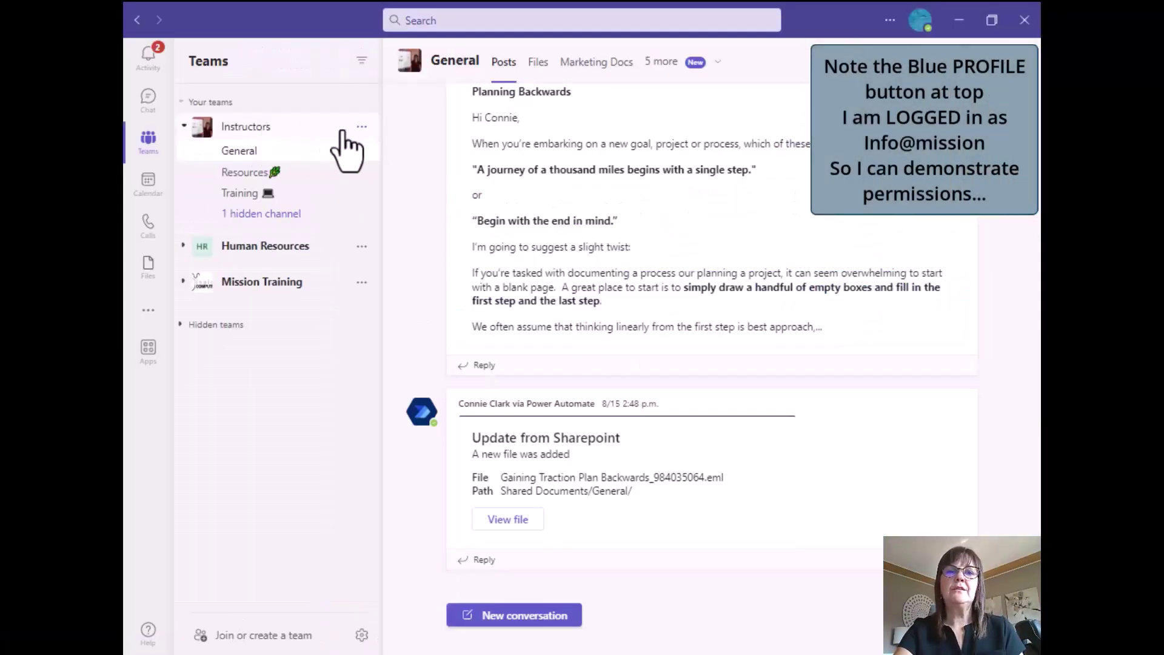
Step: In Teams, open the management page of the Instructors team and review its owners, members and guests
{"action": "left_click", "coordinate": [361, 126]}
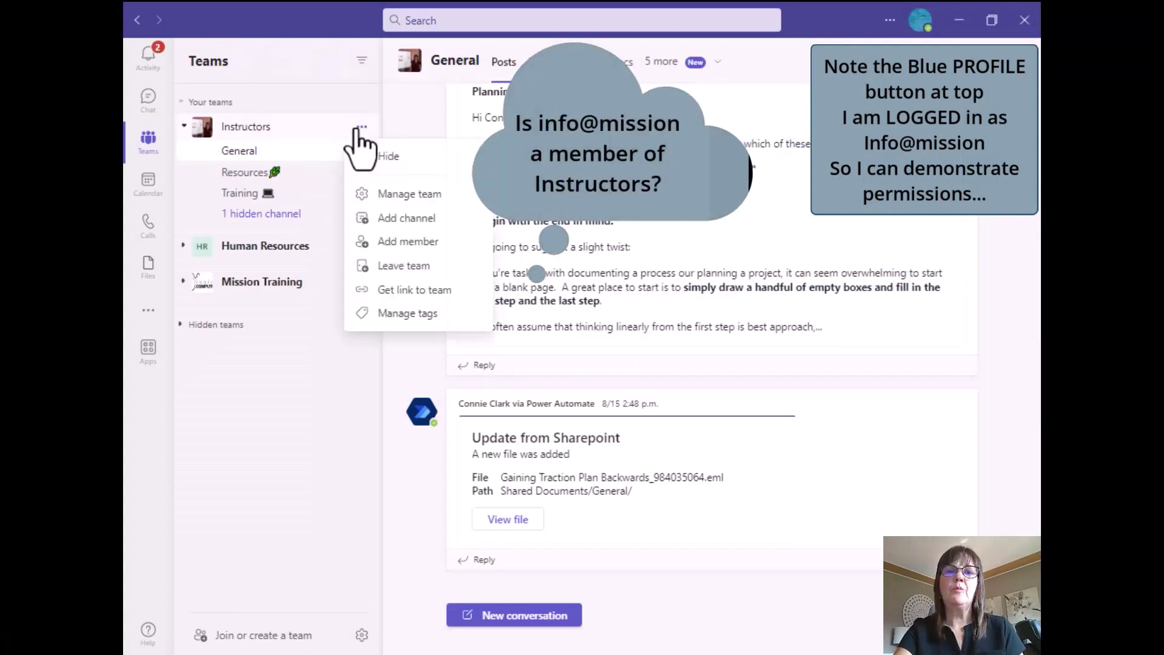
{"action": "left_click", "coordinate": [417, 200]}
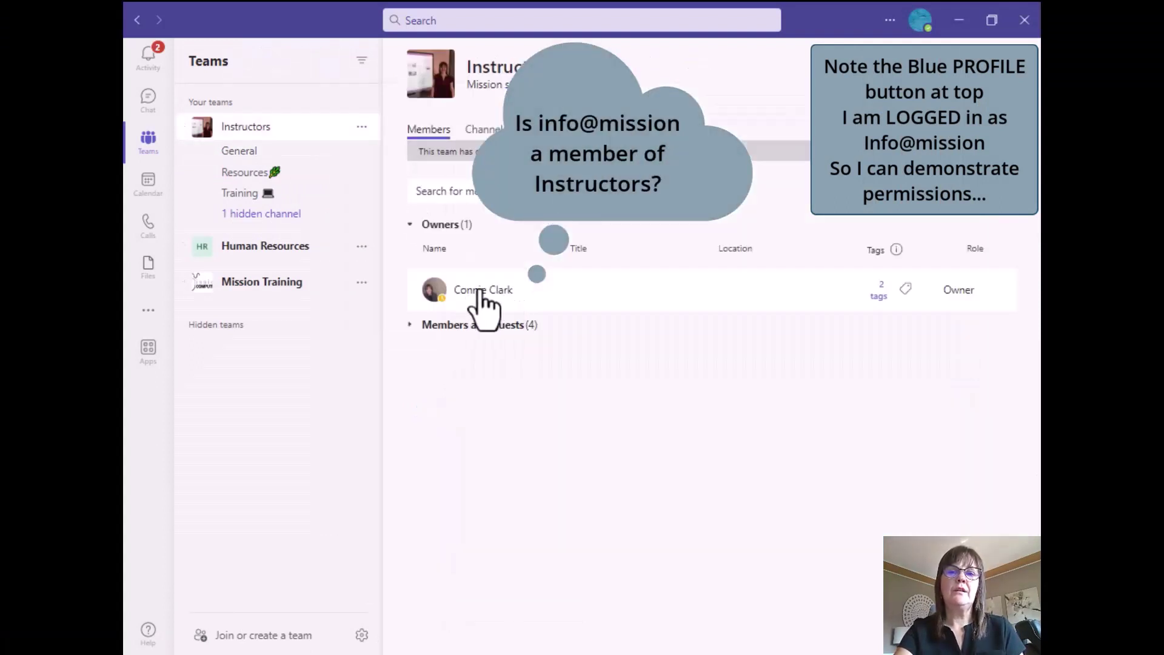
{"action": "left_click", "coordinate": [410, 327]}
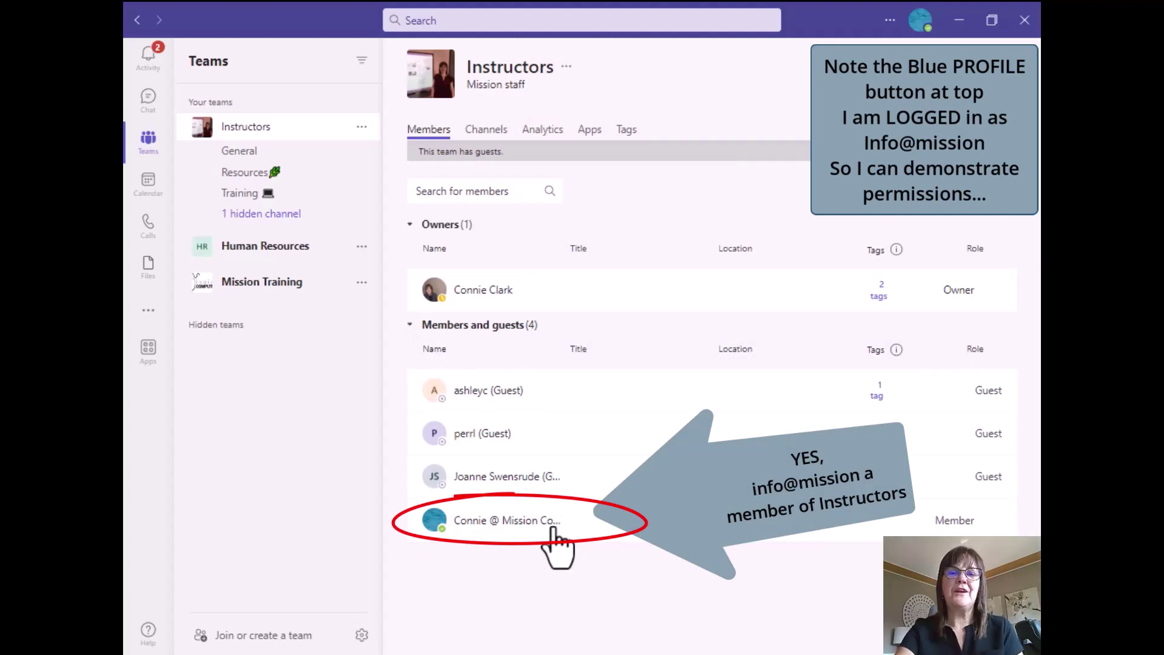
{"action": "mouse_move", "coordinate": [554, 527]}
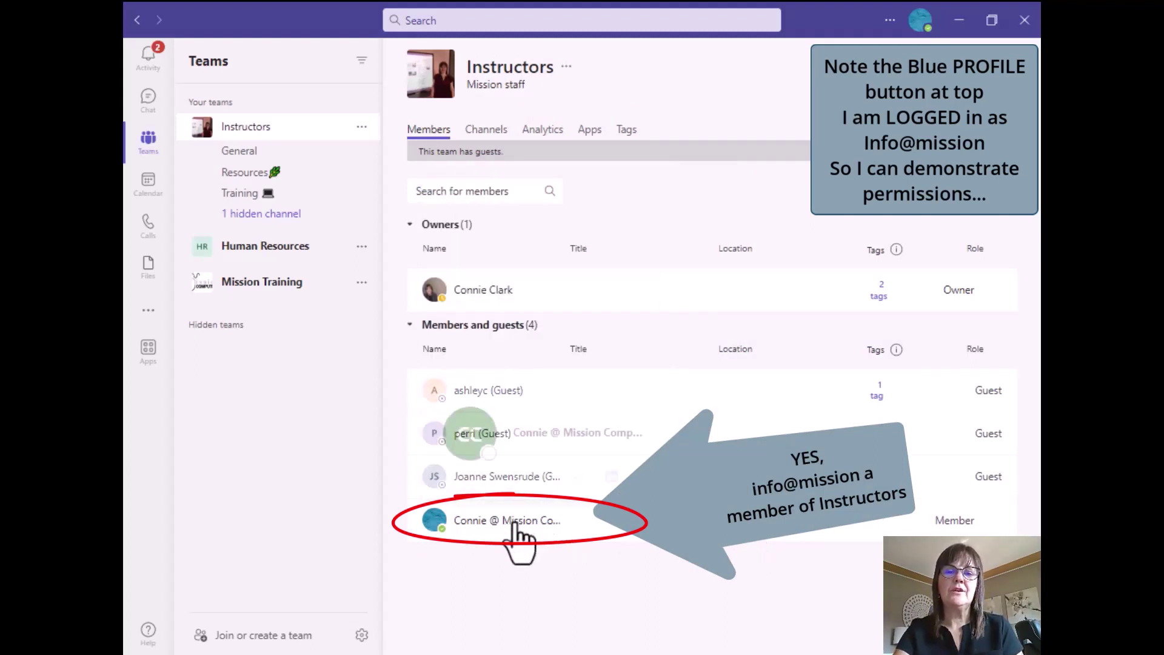
{"action": "mouse_move", "coordinate": [515, 526]}
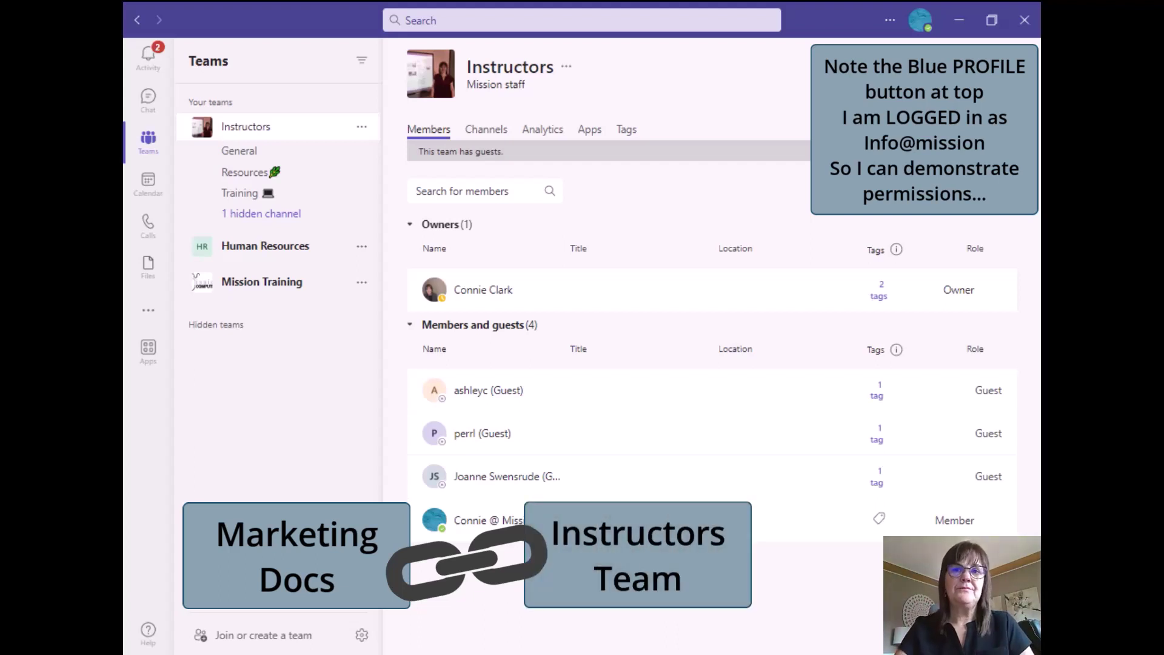
Step: Open the Marketing Docs tab in the Instructors General channel to check this account's access
{"action": "left_click", "coordinate": [259, 153]}
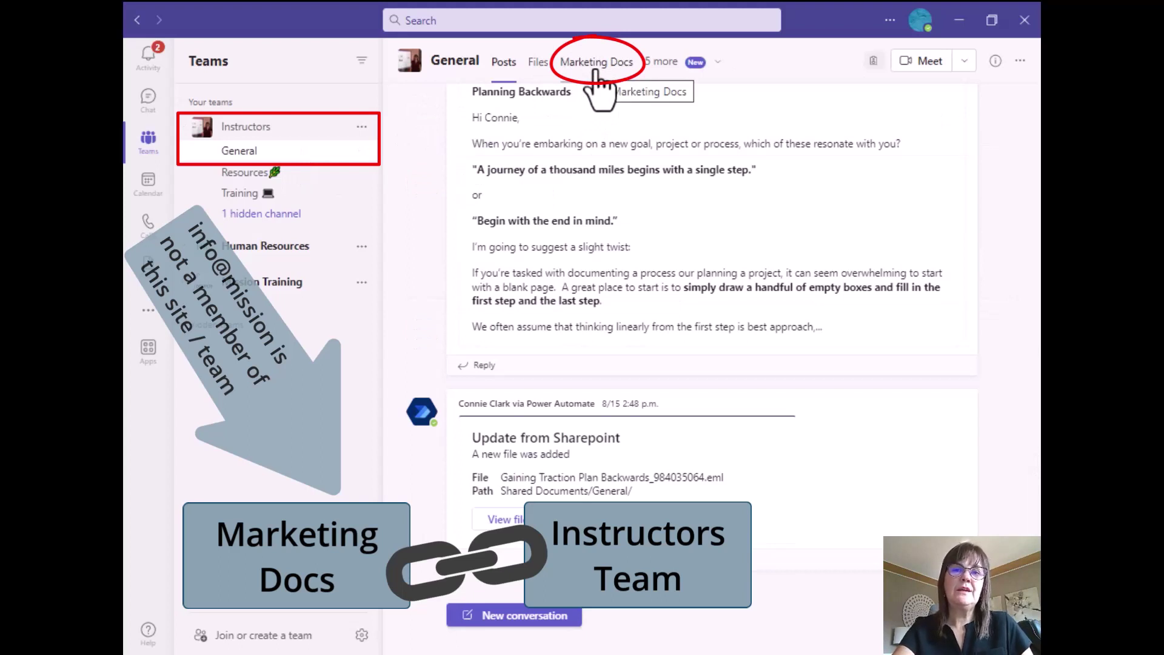
{"action": "left_click", "coordinate": [596, 71]}
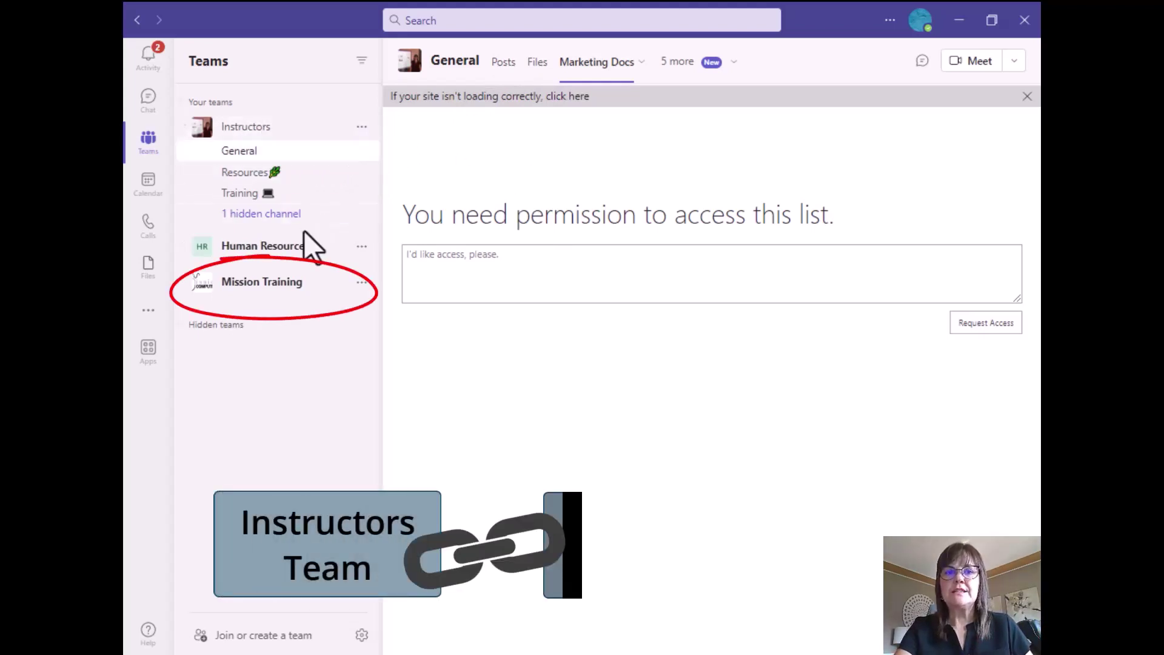
Step: Open the Instructor Site tab in the Mission Training team's General channel to check this account's access
{"action": "left_click", "coordinate": [282, 284]}
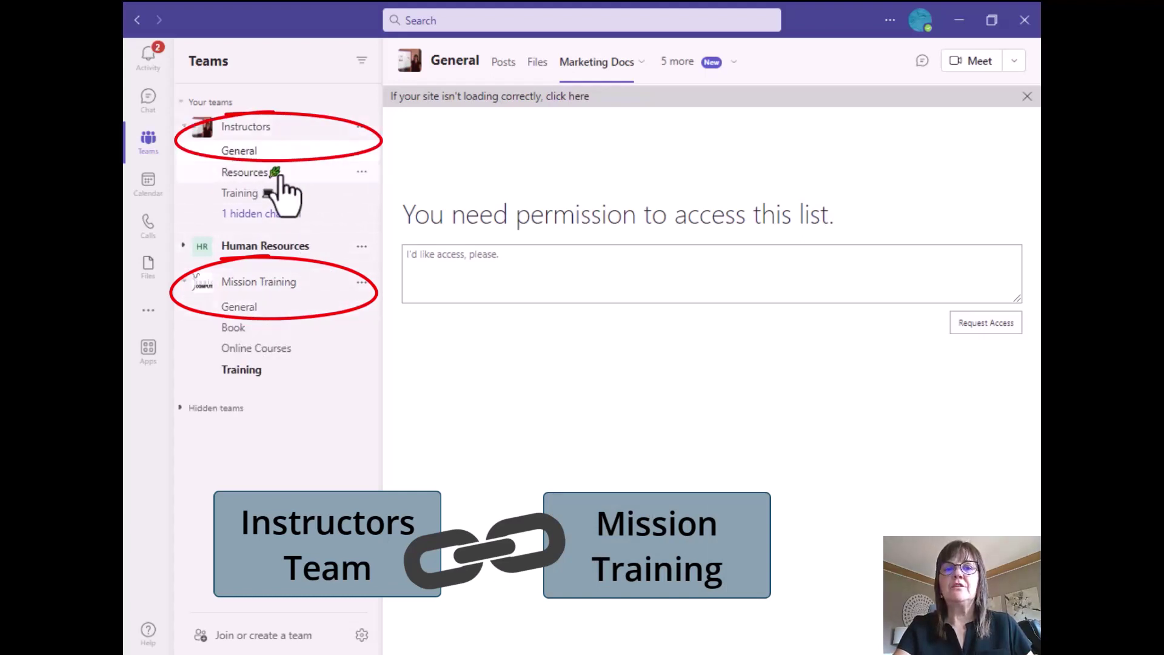
{"action": "left_click", "coordinate": [248, 309]}
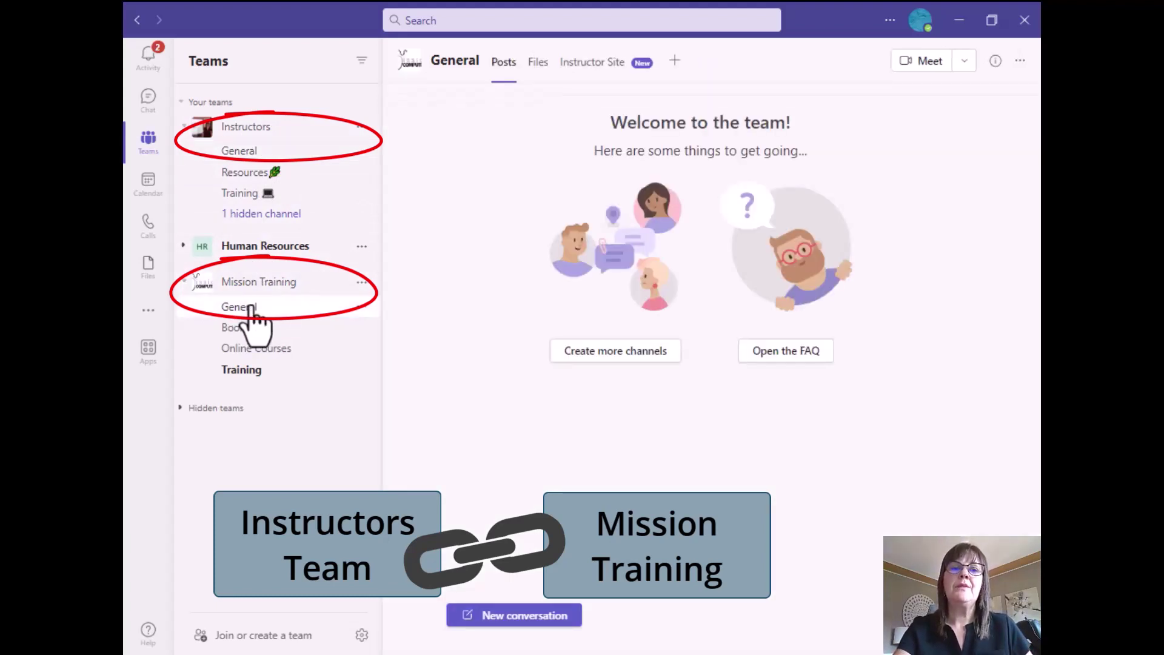
{"action": "left_click", "coordinate": [591, 63]}
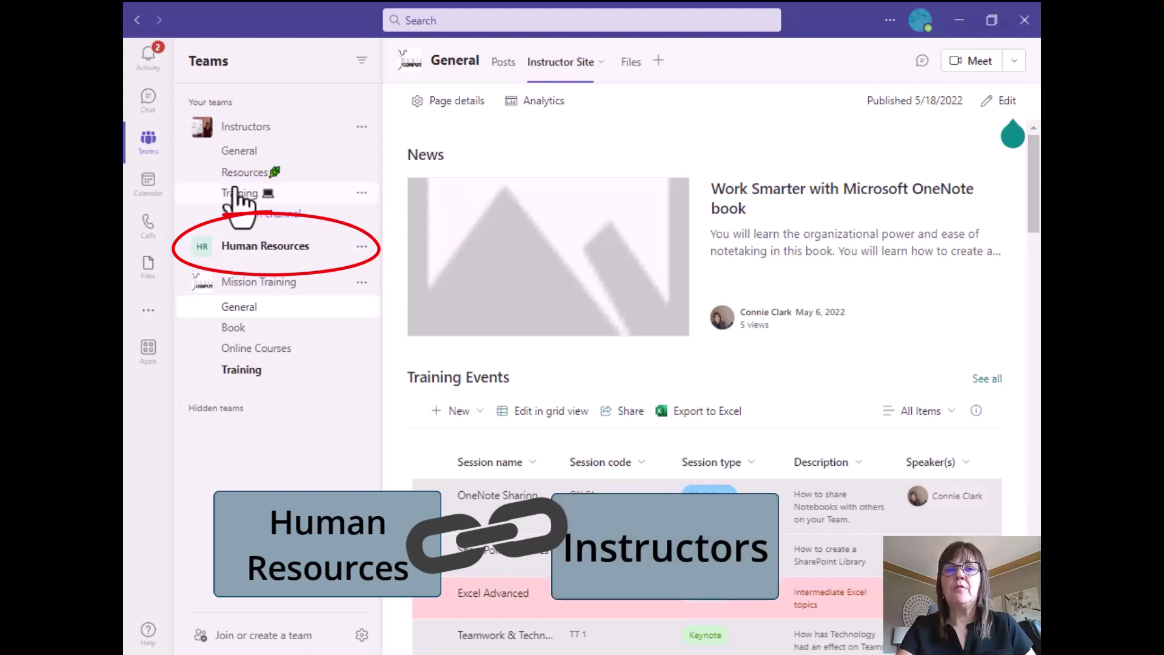
Step: In the Instructors General channel, check this account's access to the Draft Policy tab and the Group Calendar for the Classroom Team tab
{"action": "left_click", "coordinate": [239, 151]}
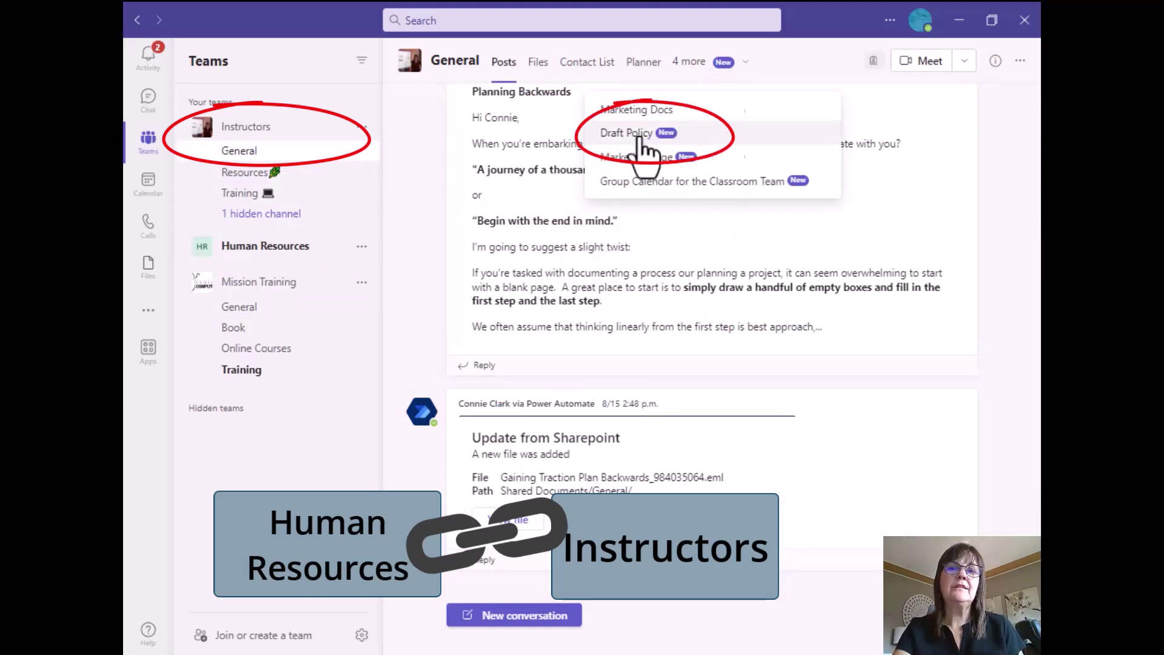
{"action": "left_click", "coordinate": [642, 137]}
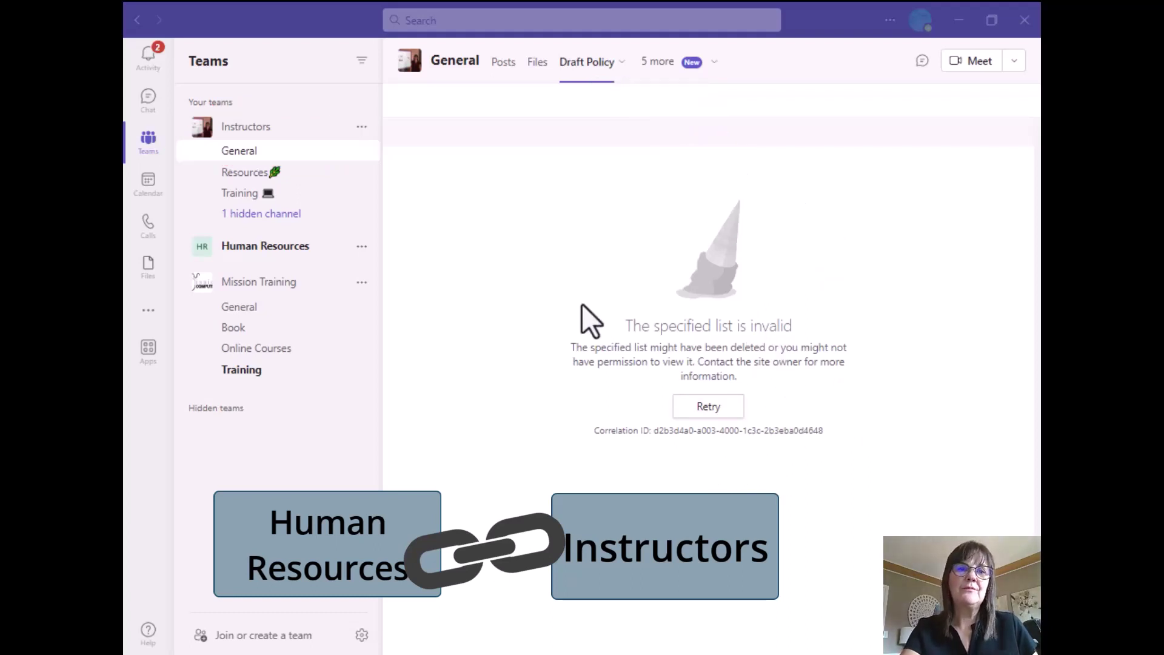
{"action": "left_click", "coordinate": [690, 68]}
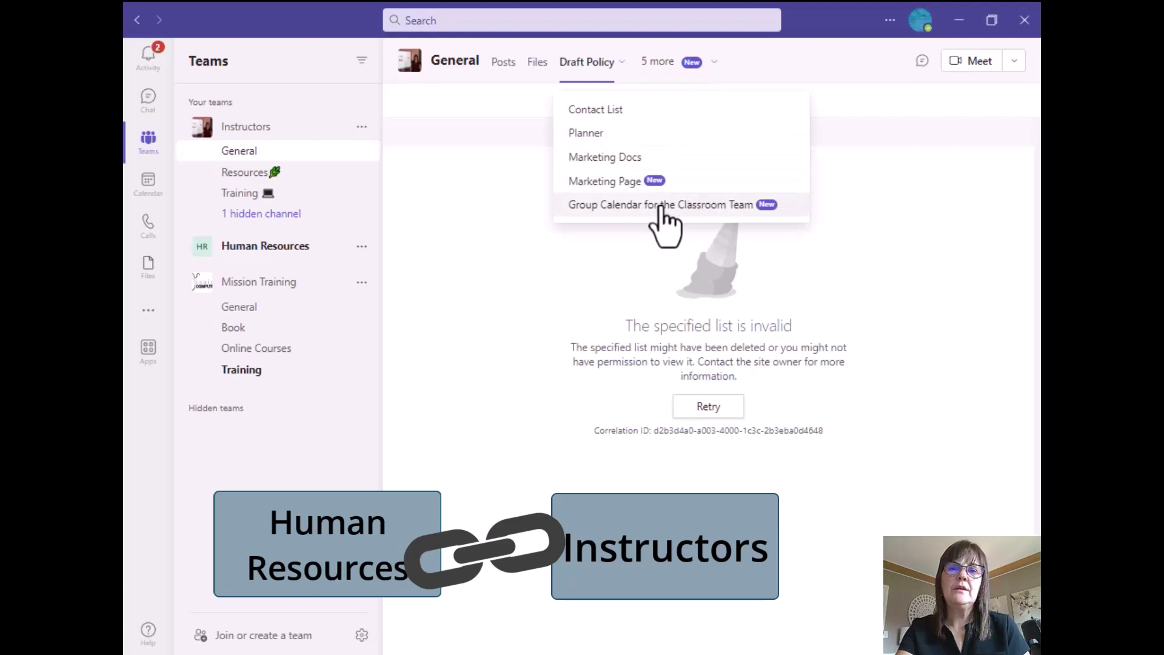
{"action": "left_click", "coordinate": [632, 206]}
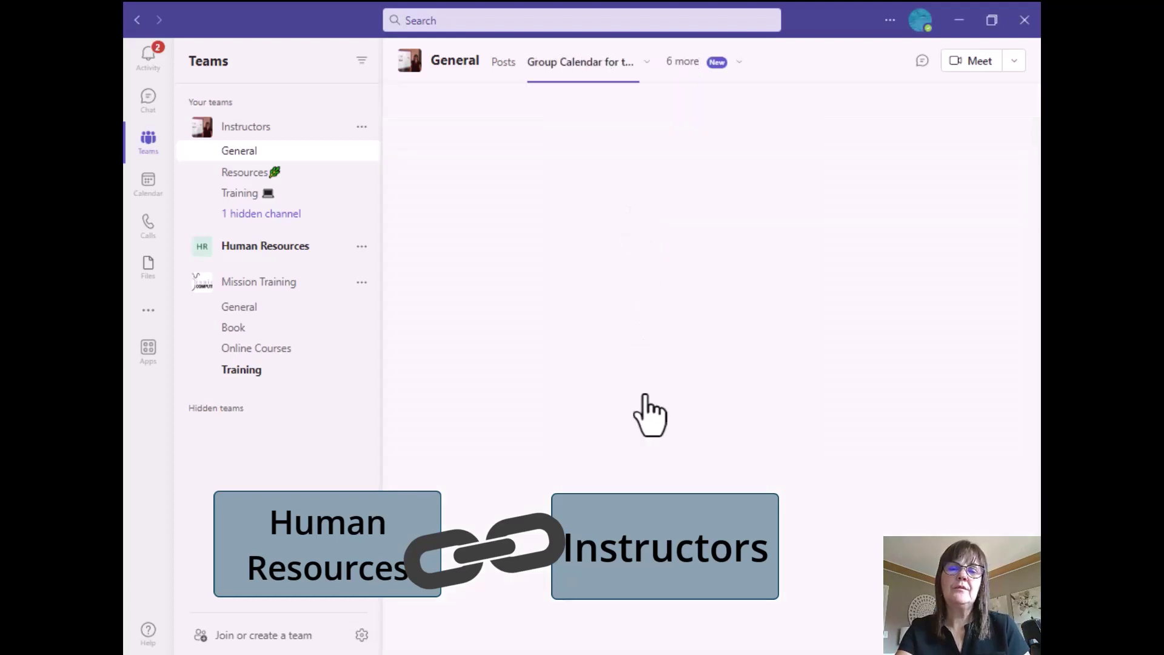